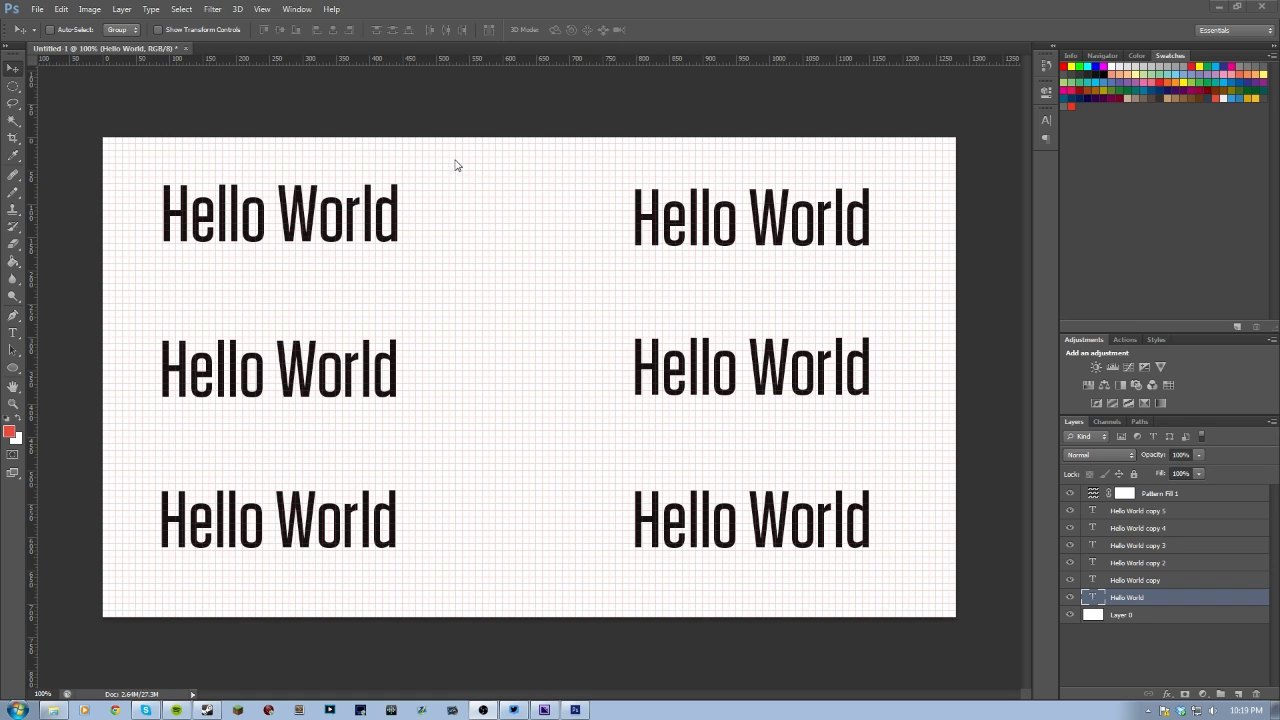
- Delete the Pattern Fill 1 grid layer so the six Hello World lines sit on white
{"action": "left_click", "coordinate": [1148, 493]}
{"action": "key", "text": "Delete"}
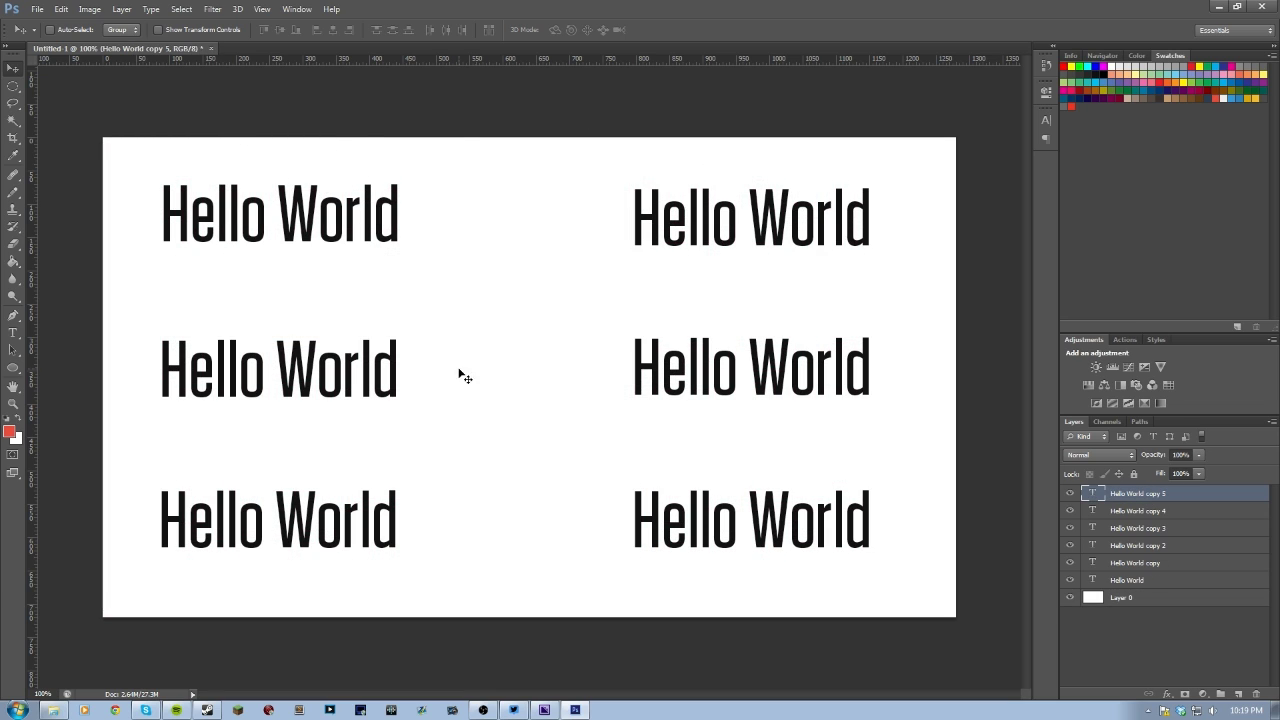
{"action": "left_click", "coordinate": [38, 9]}
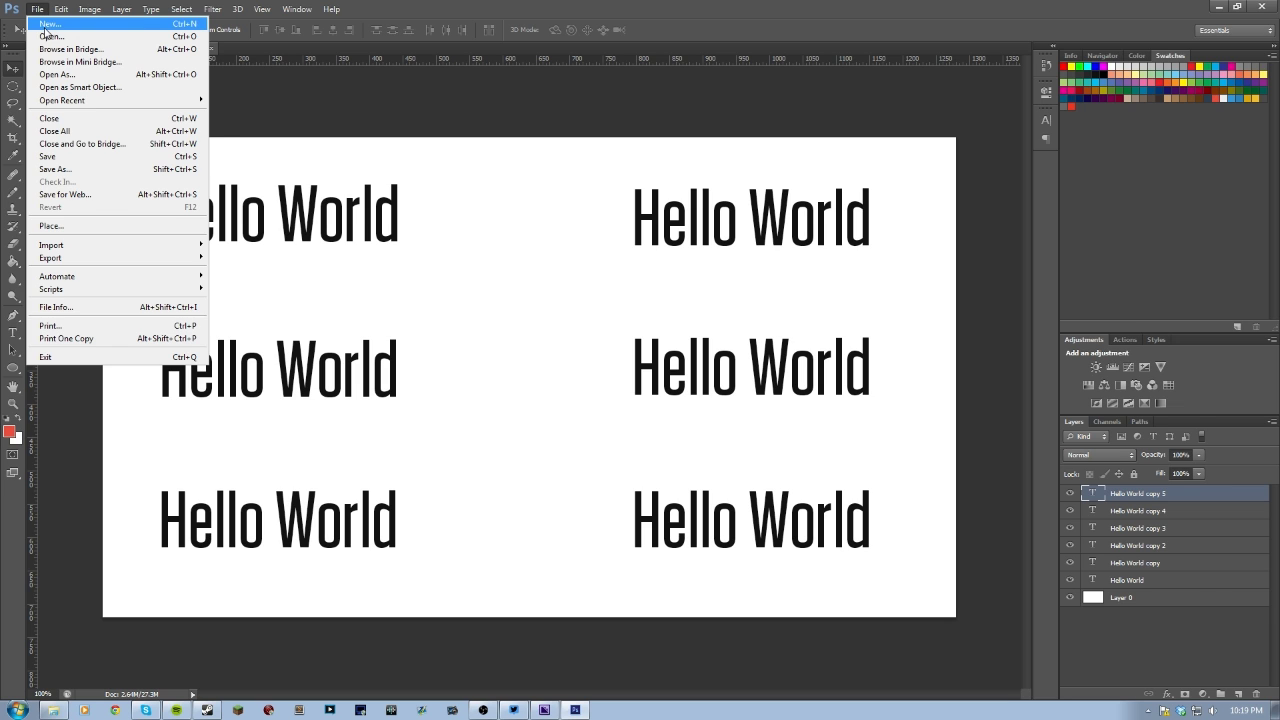
- Create a new 10 × 10 pixel, 72 ppi white document (Untitled-2)
{"action": "left_click", "coordinate": [46, 22]}
{"action": "double_click", "coordinate": [590, 347]}
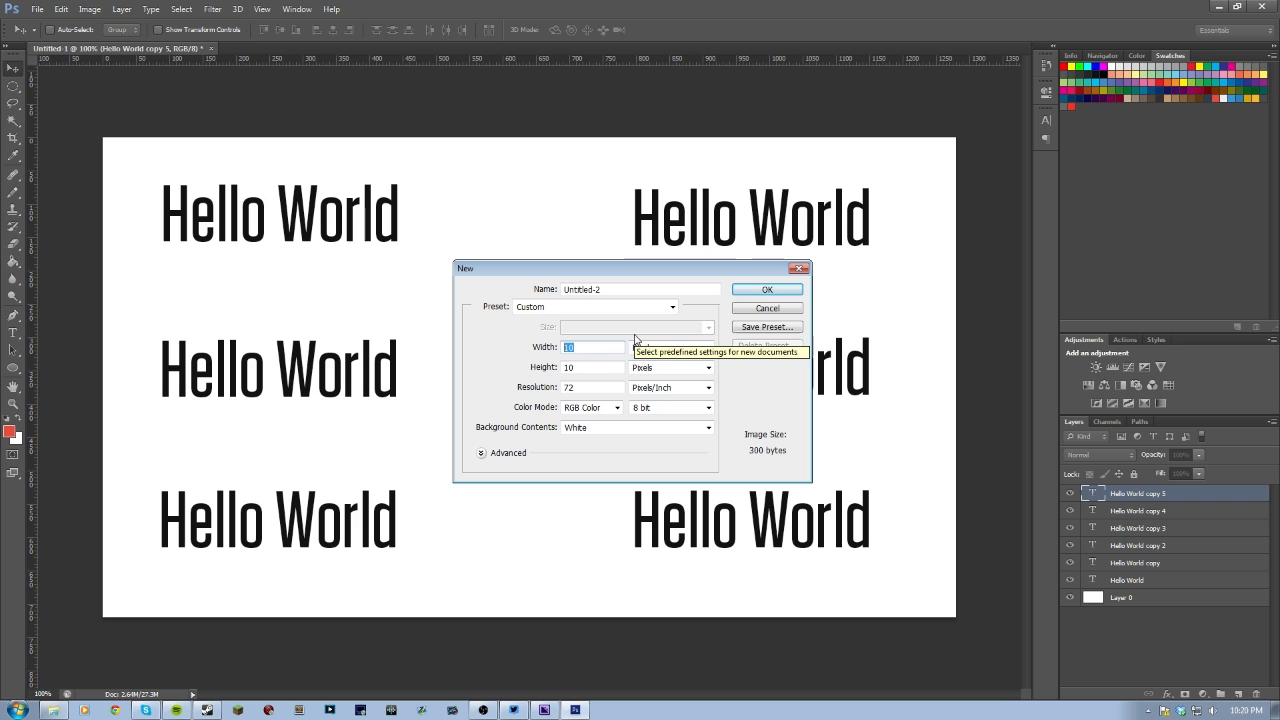
{"action": "key", "text": "Tab"}
{"action": "key", "text": "shift+Tab"}
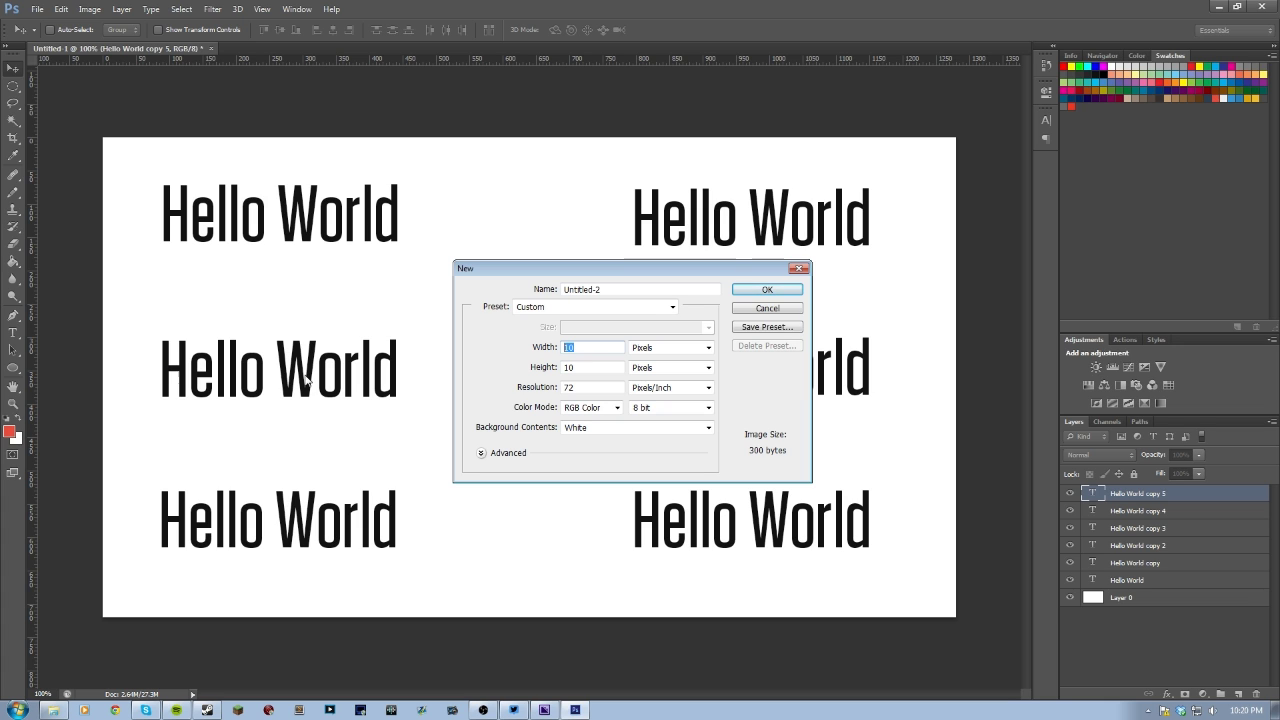
{"action": "left_click", "coordinate": [752, 291]}
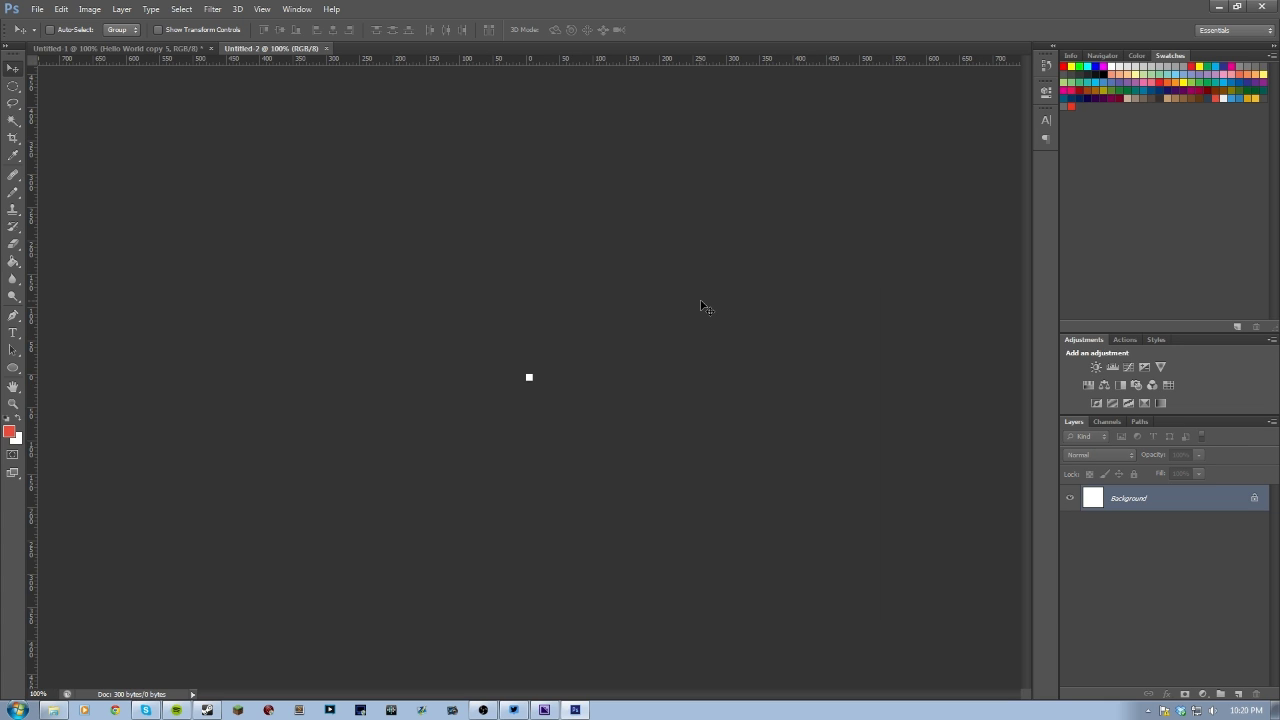
- Replace the white Background with a single empty transparent Layer 1
{"action": "key", "text": "ctrl+0"}
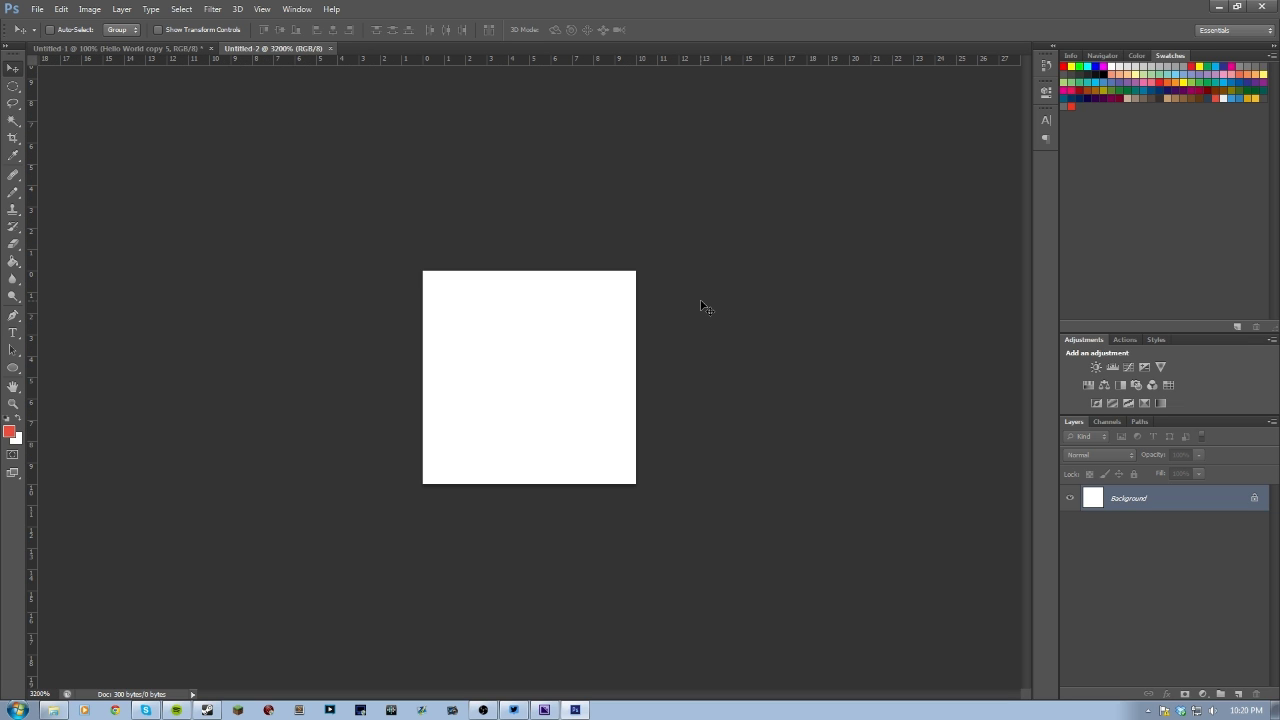
{"action": "double_click", "coordinate": [1189, 496]}
{"action": "left_click", "coordinate": [745, 224]}
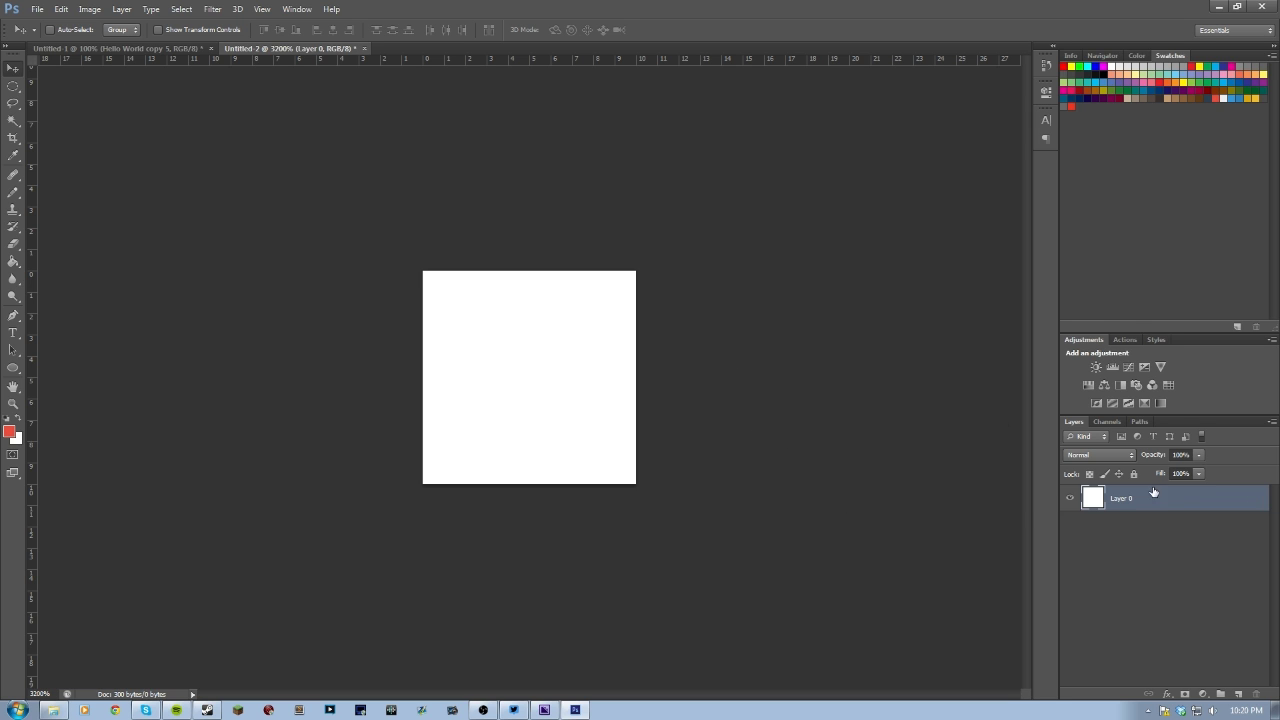
{"action": "left_click", "coordinate": [1238, 693]}
{"action": "left_click", "coordinate": [1160, 532]}
{"action": "key", "text": "Delete"}
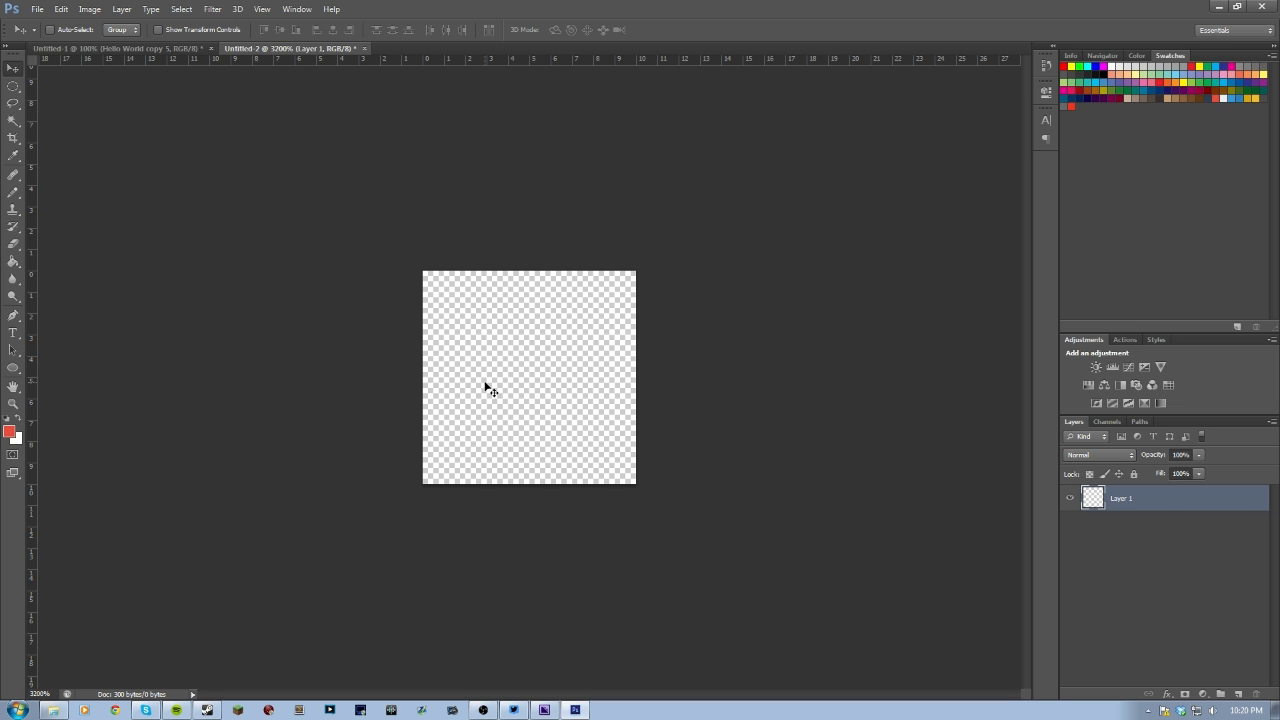
- Check that the foreground colour is red e74c3c and leave it unchanged
{"action": "left_click", "coordinate": [11, 431]}
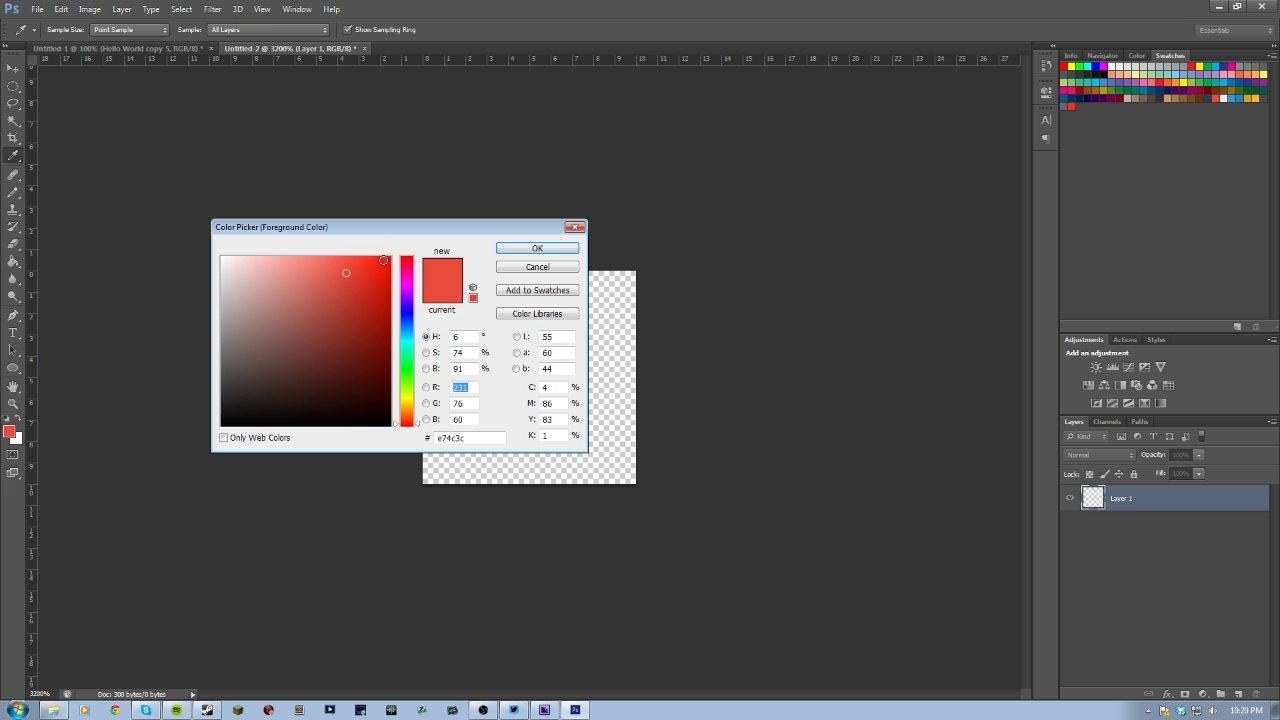
{"action": "left_click", "coordinate": [527, 267]}
{"action": "key", "text": "v"}
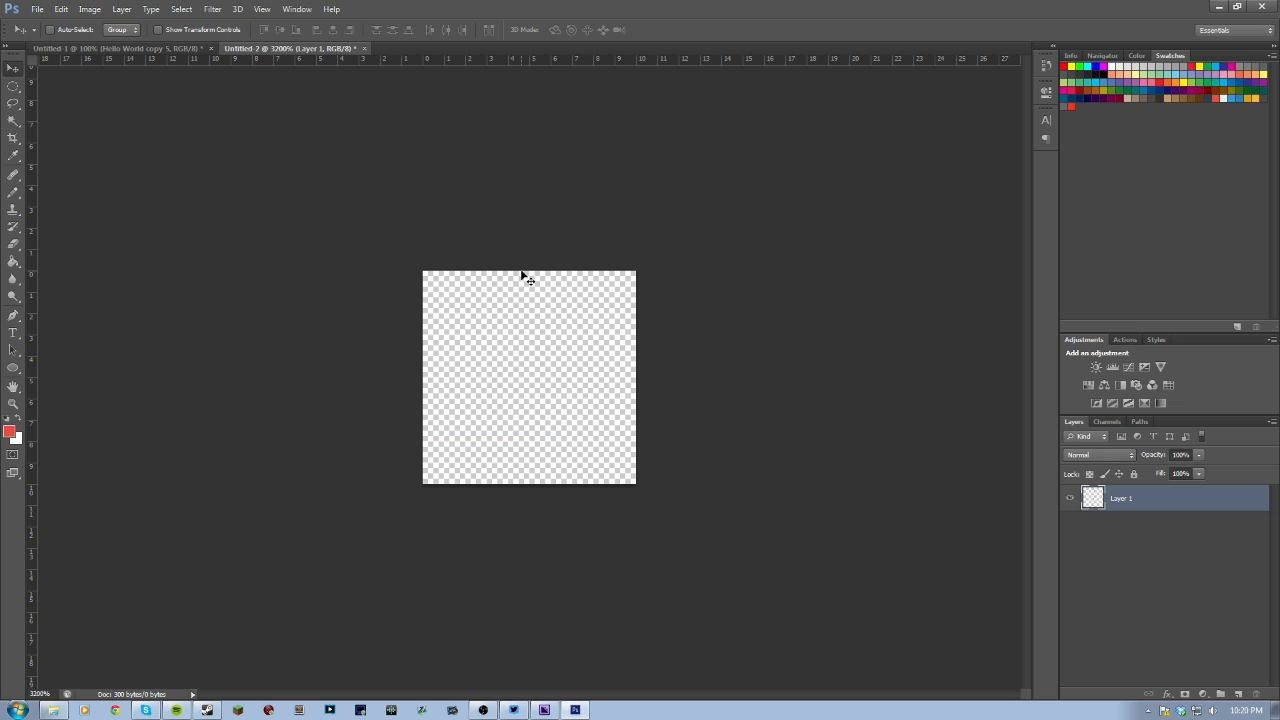
- With a 1 px Pencil, draw red lines along the tile's bottom row and right column
{"action": "left_click", "coordinate": [13, 191]}
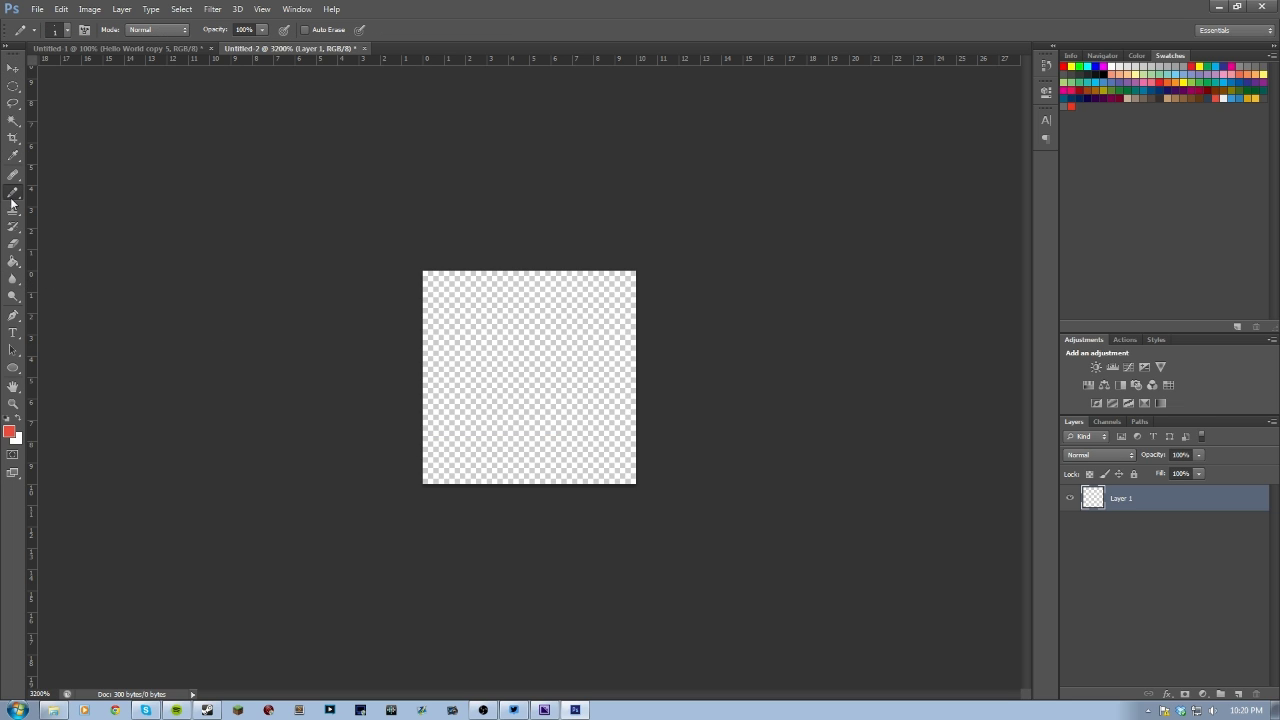
{"action": "left_click", "coordinate": [68, 31]}
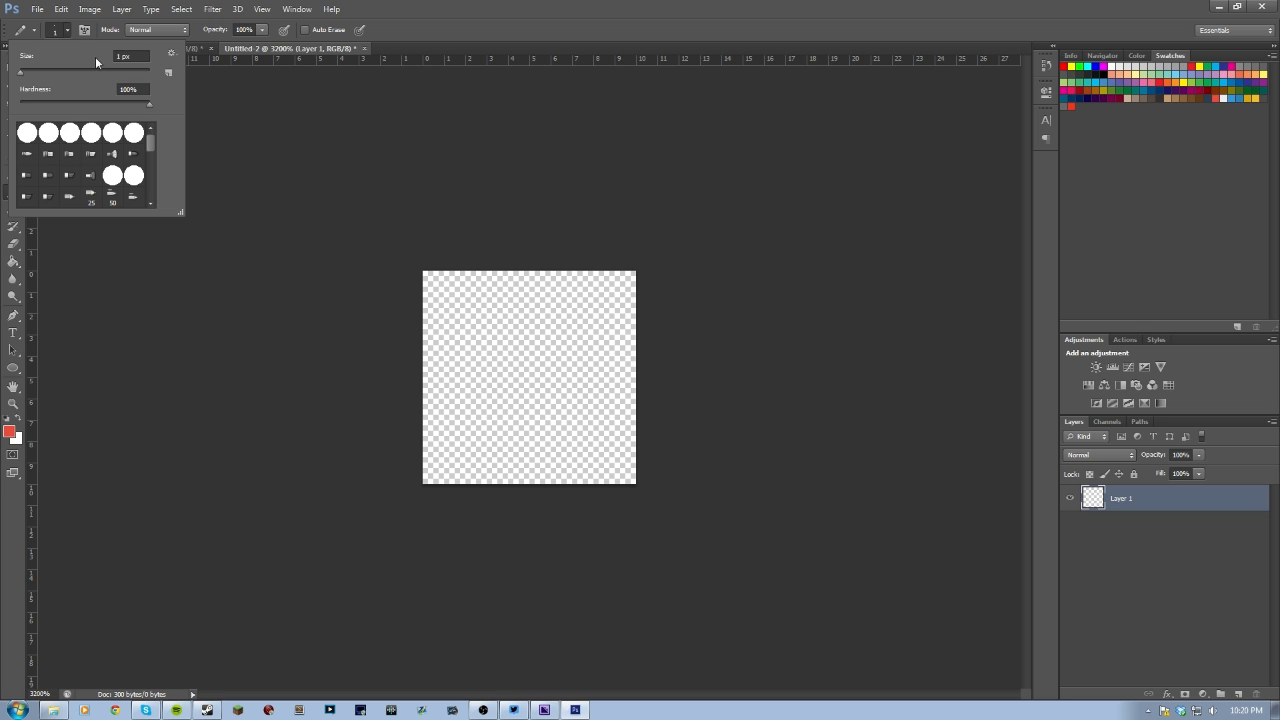
{"action": "left_click", "coordinate": [71, 35]}
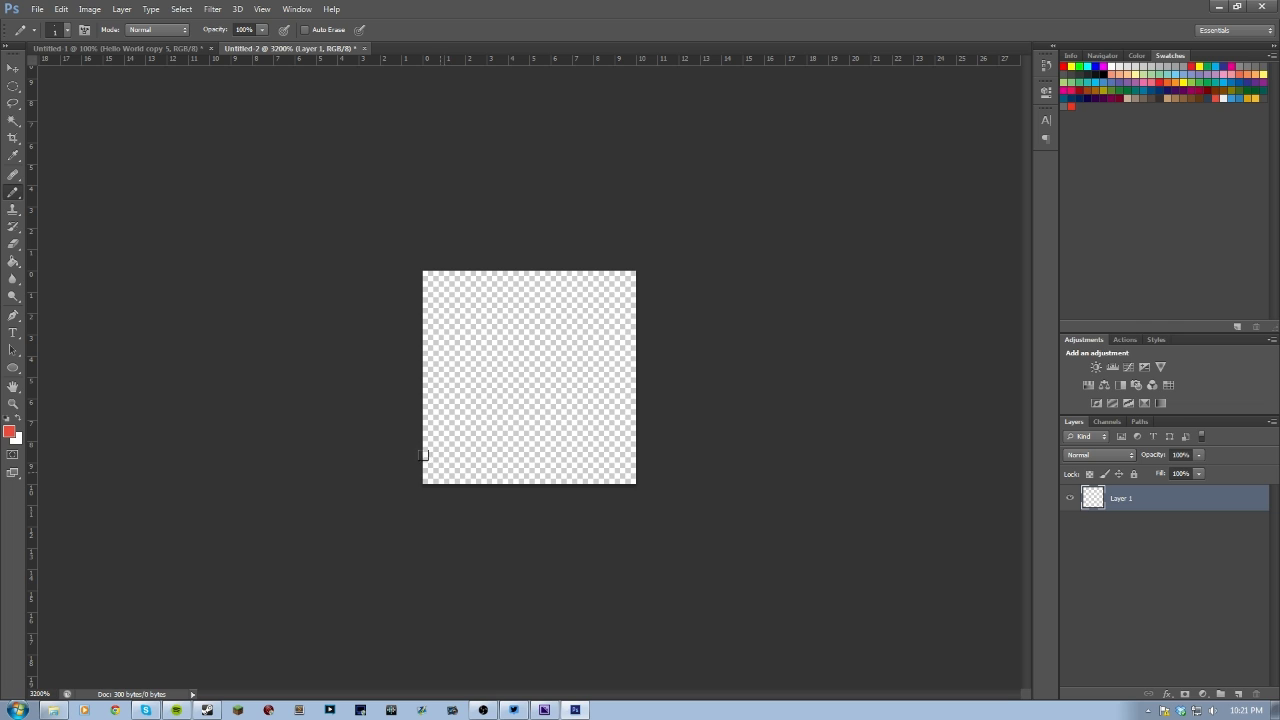
{"action": "left_click_drag", "start_coordinate": [420, 473], "coordinate": [636, 473]}
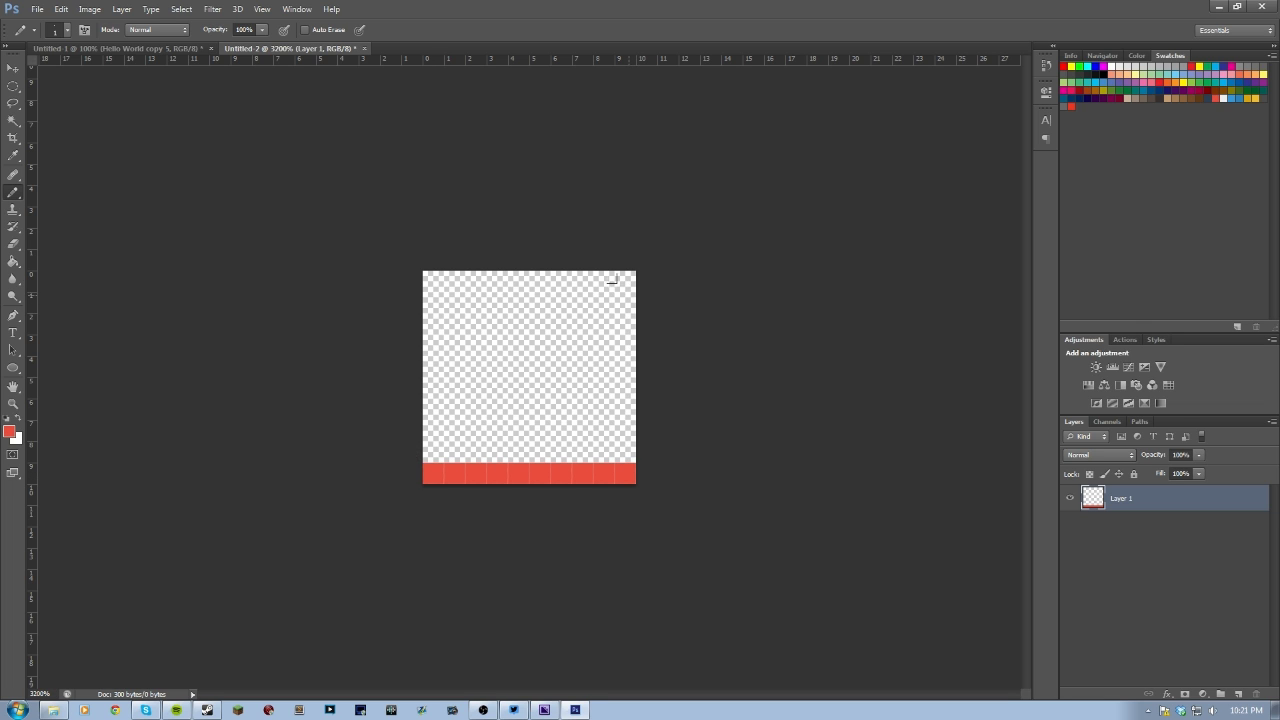
{"action": "left_click_drag", "start_coordinate": [620, 276], "coordinate": [622, 343]}
{"action": "left_click_drag", "start_coordinate": [622, 435], "coordinate": [622, 360]}
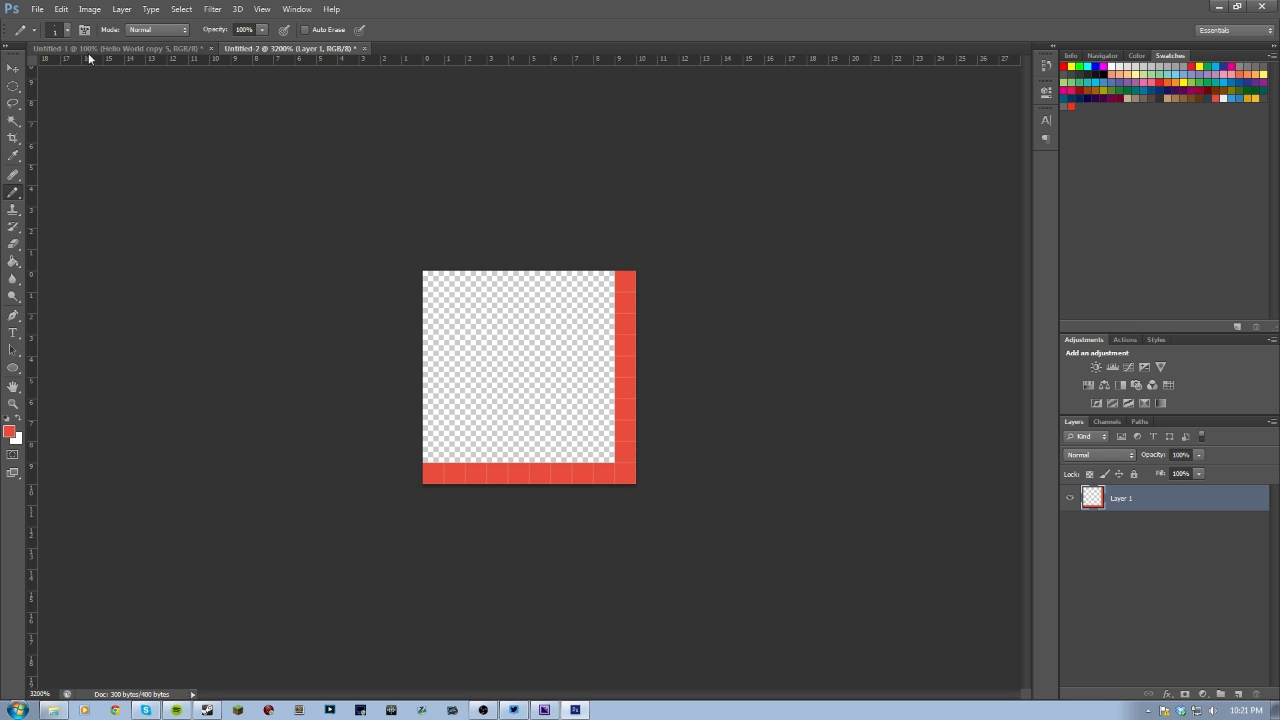
- Define the tile as a pattern named '10x10 Px Grid' and return to the Hello World document
{"action": "left_click", "coordinate": [61, 9]}
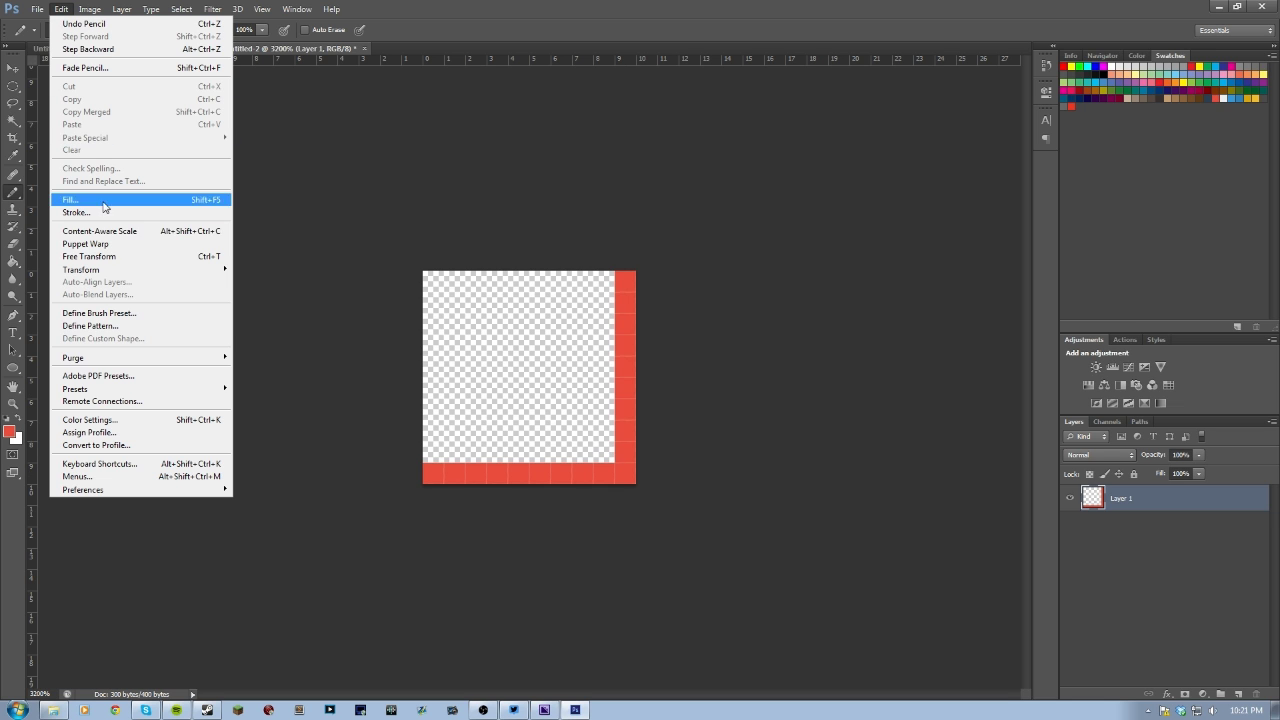
{"action": "left_click", "coordinate": [112, 326]}
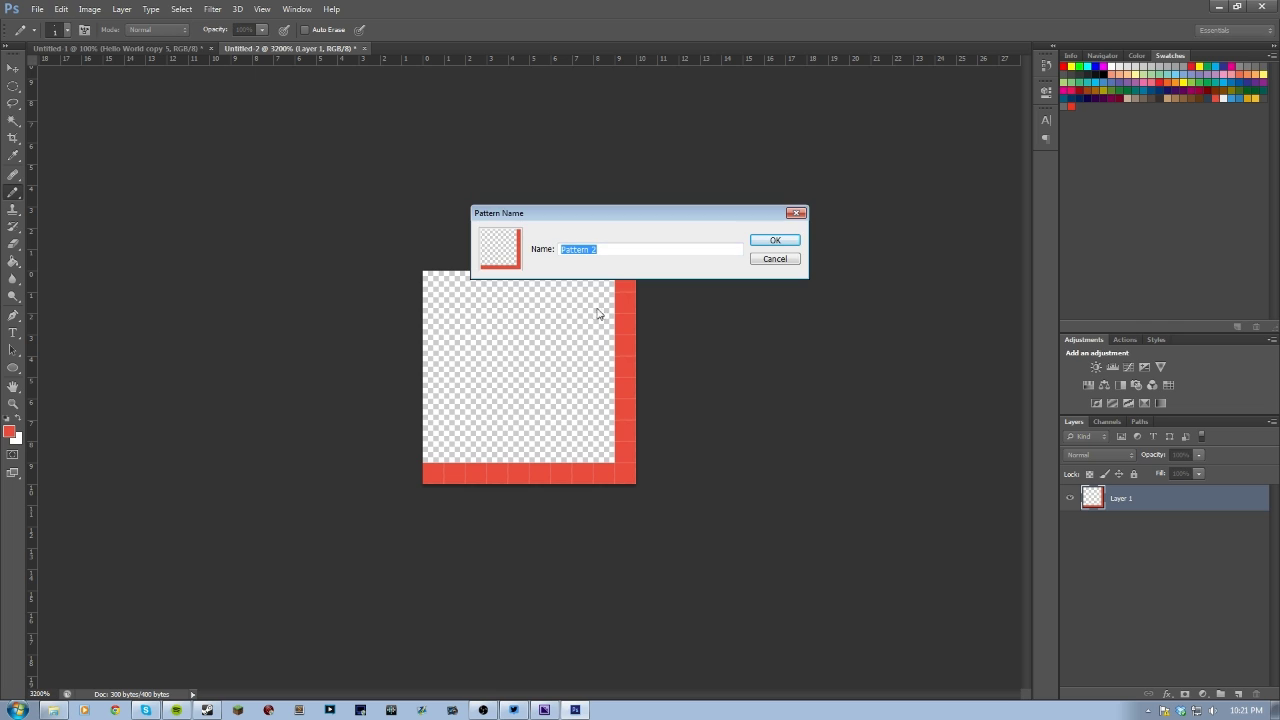
{"action": "type", "text": "10x10 Px Grid"}
{"action": "key", "text": "Return"}
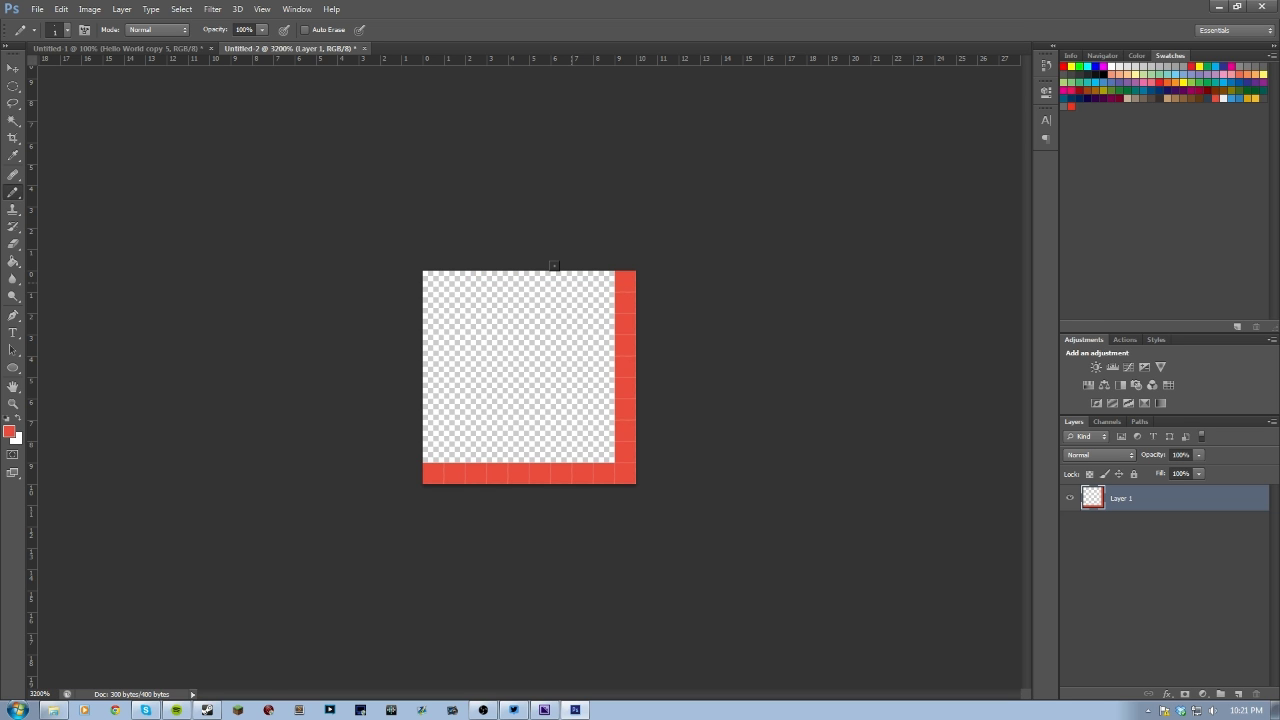
{"action": "left_click", "coordinate": [118, 48]}
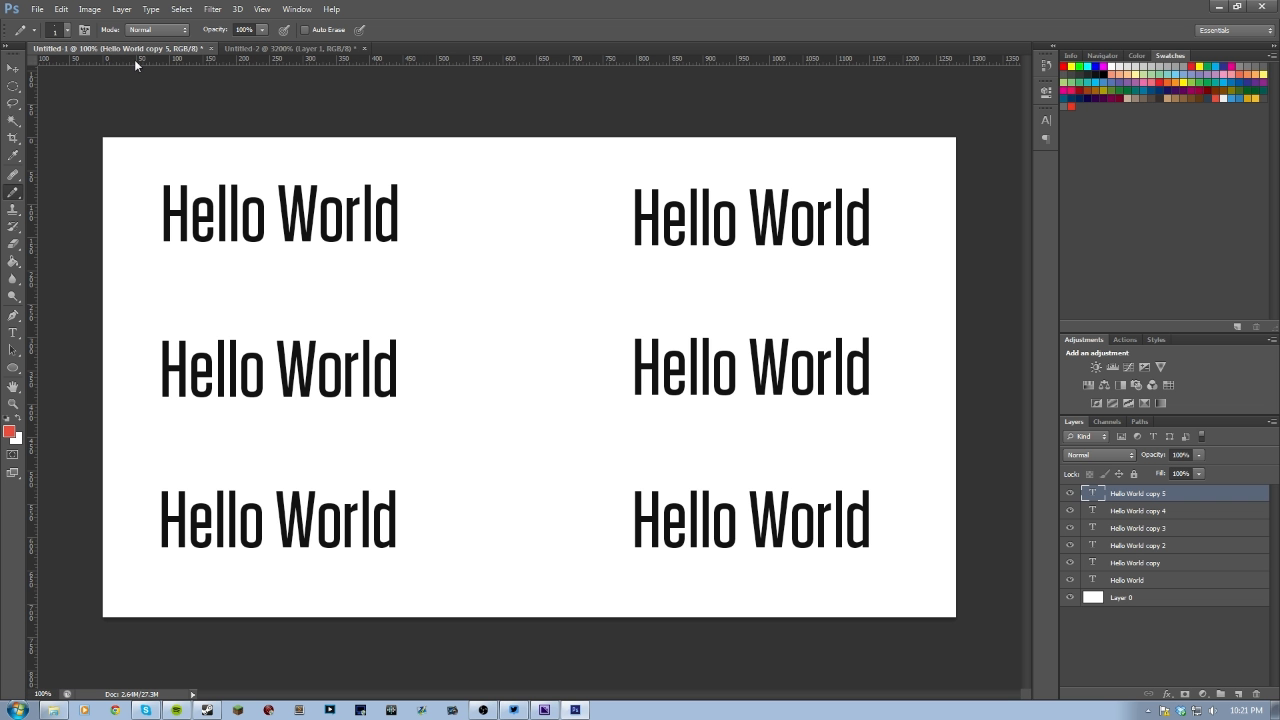
- Add a Pattern Fill layer using the 10x10 Px Grid pattern to the Hello World document
{"action": "left_click", "coordinate": [1203, 694]}
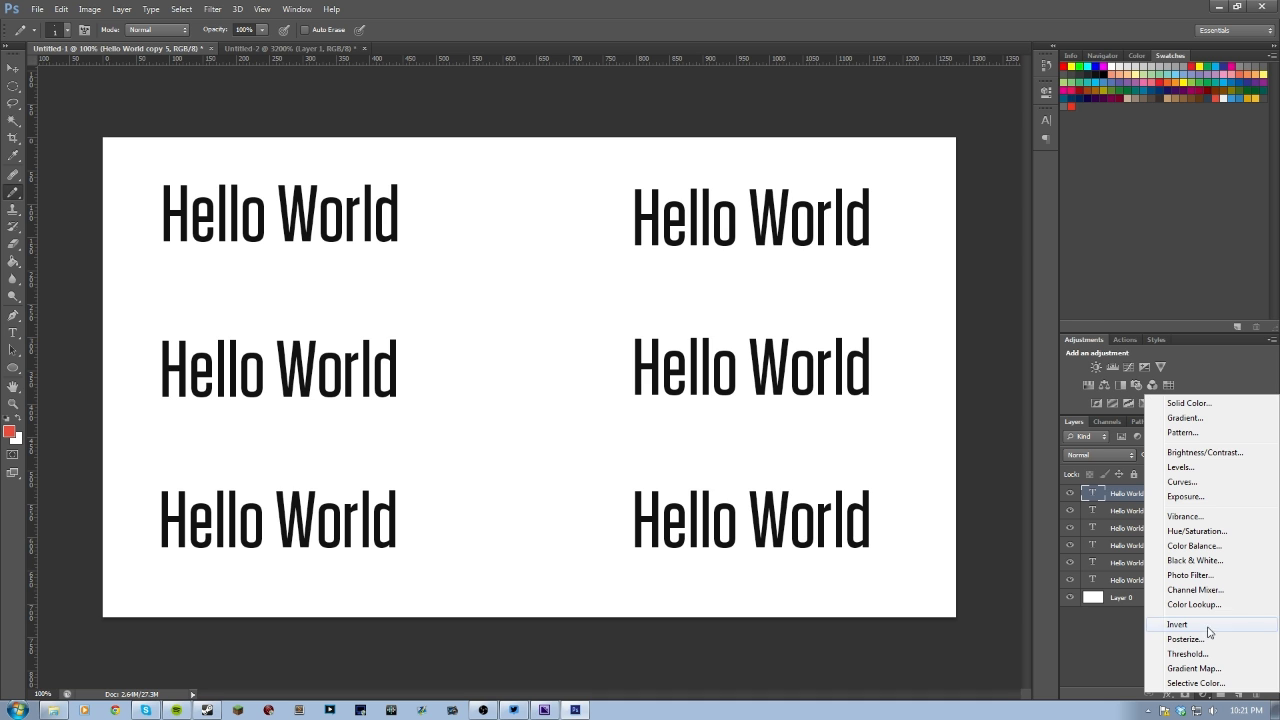
{"action": "left_click", "coordinate": [1181, 433]}
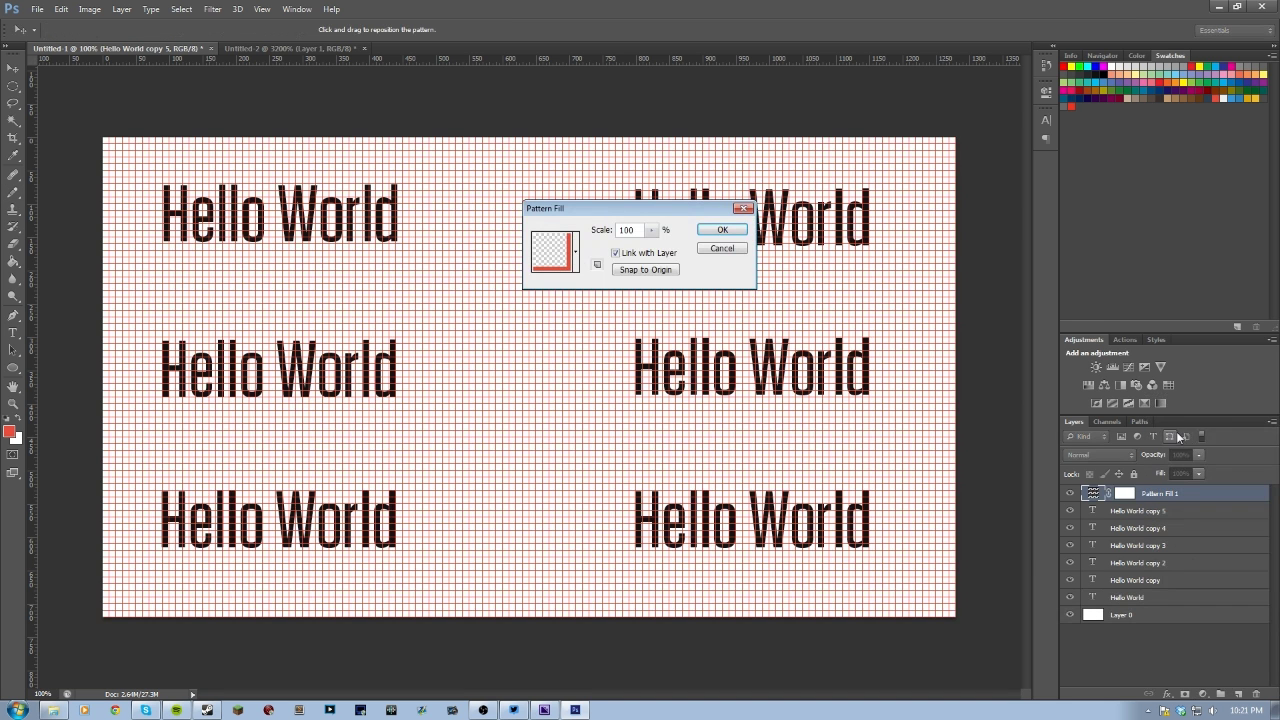
{"action": "left_click", "coordinate": [575, 268]}
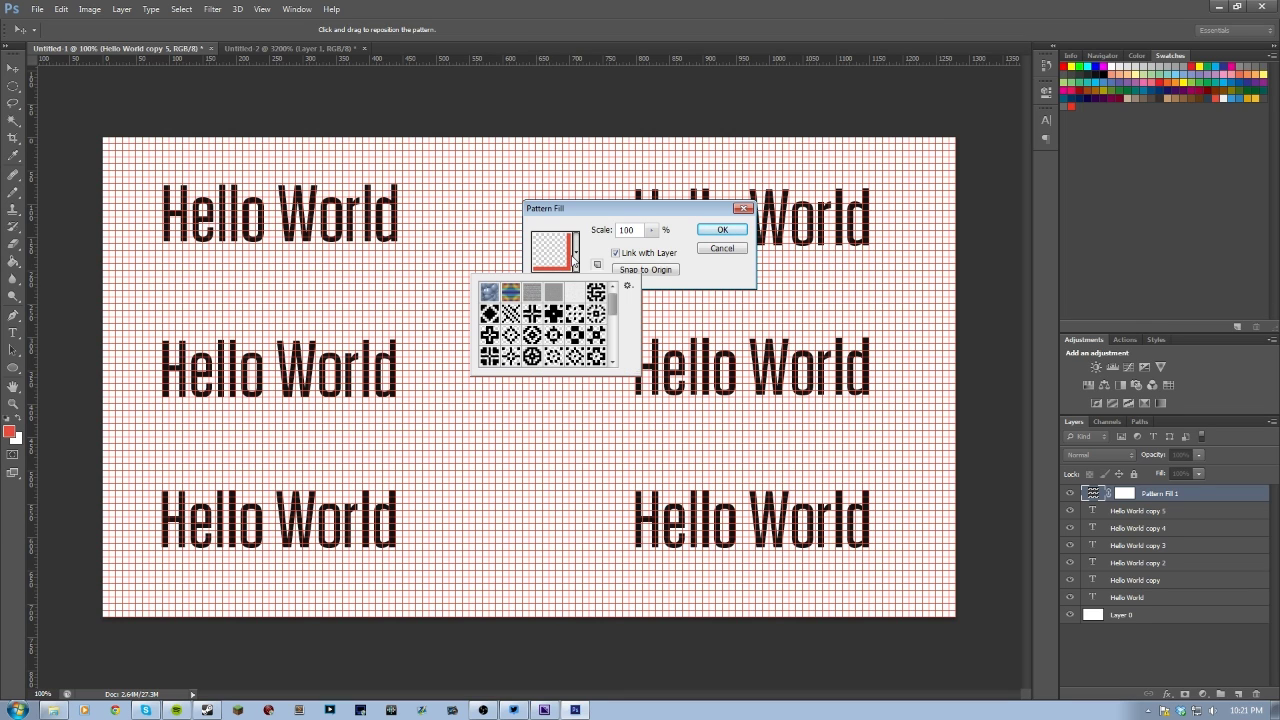
{"action": "left_click", "coordinate": [575, 262]}
{"action": "left_click", "coordinate": [722, 232]}
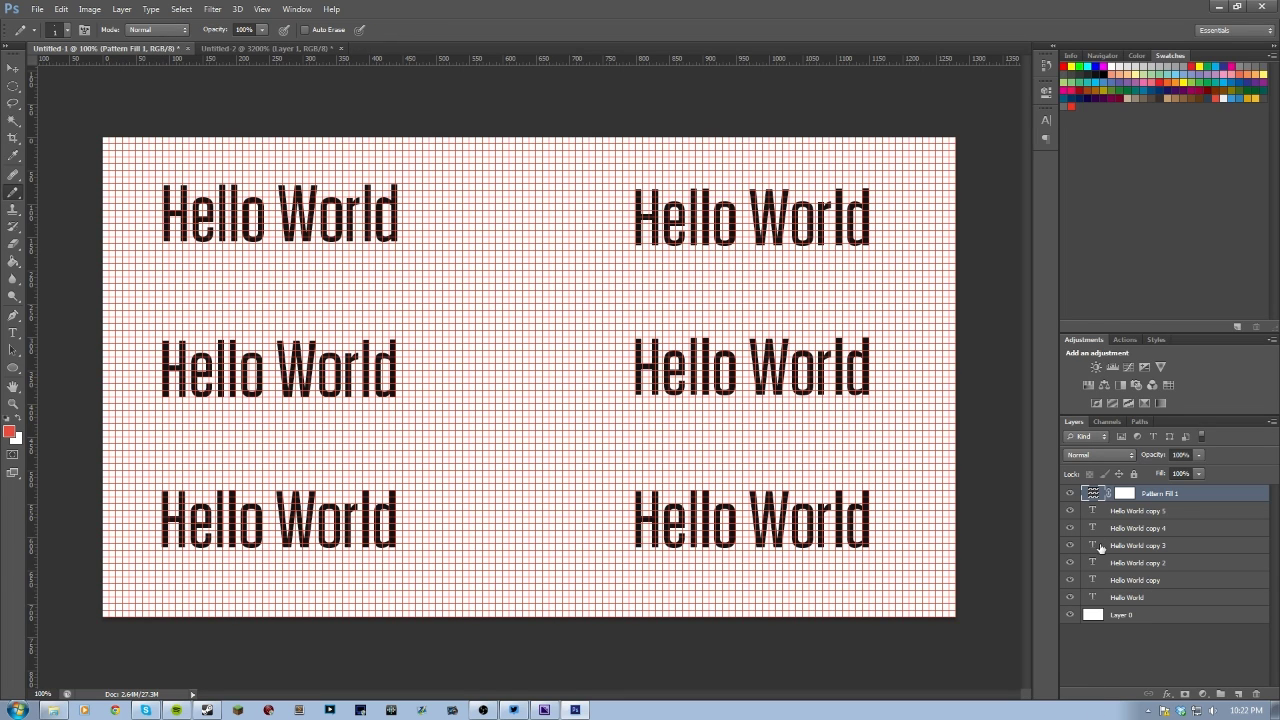
{"action": "left_click", "coordinate": [1182, 455]}
- Set the grid pattern fill layer to 25% opacity so it appears faint
{"action": "type", "text": "25"}
{"action": "key", "text": "Return"}
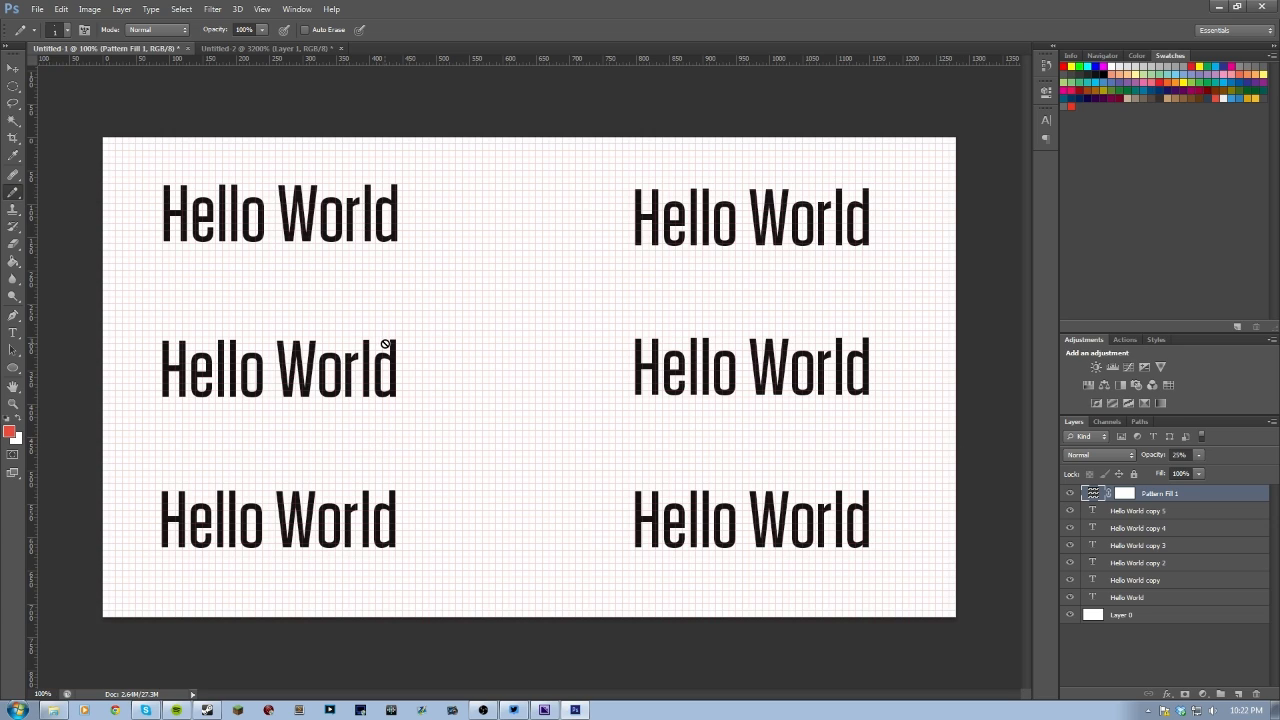
{"action": "key", "text": "ctrl+plus"}
{"action": "key", "text": "ctrl+plus"}
{"action": "key", "text": "ctrl+plus"}
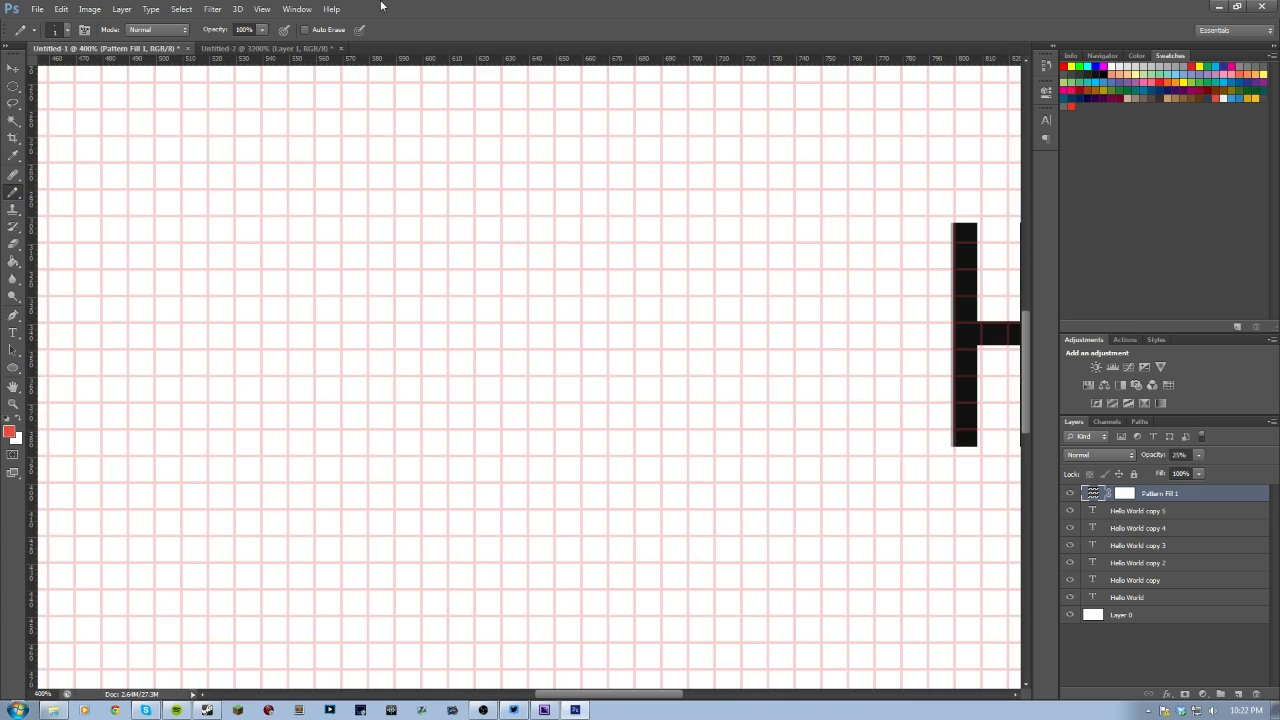
{"action": "left_click_drag", "start_coordinate": [206, 191], "coordinate": [741, 441]}
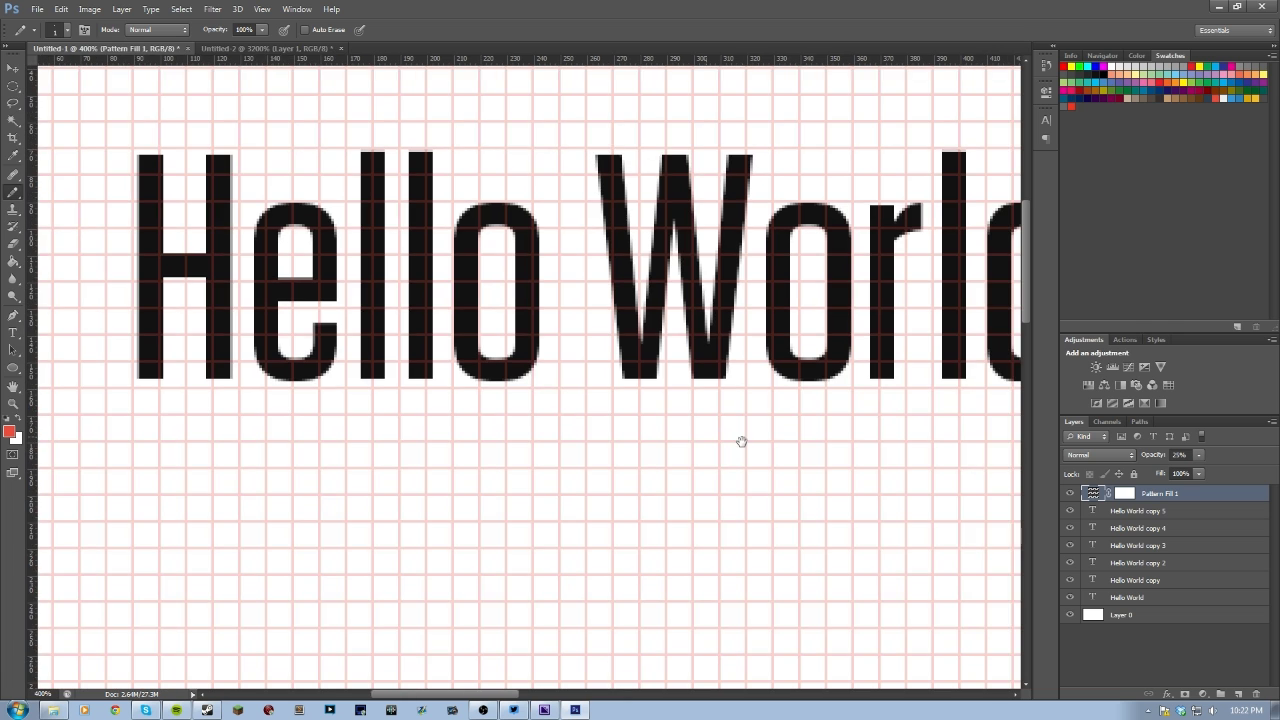
{"action": "left_click_drag", "start_coordinate": [354, 420], "coordinate": [529, 414]}
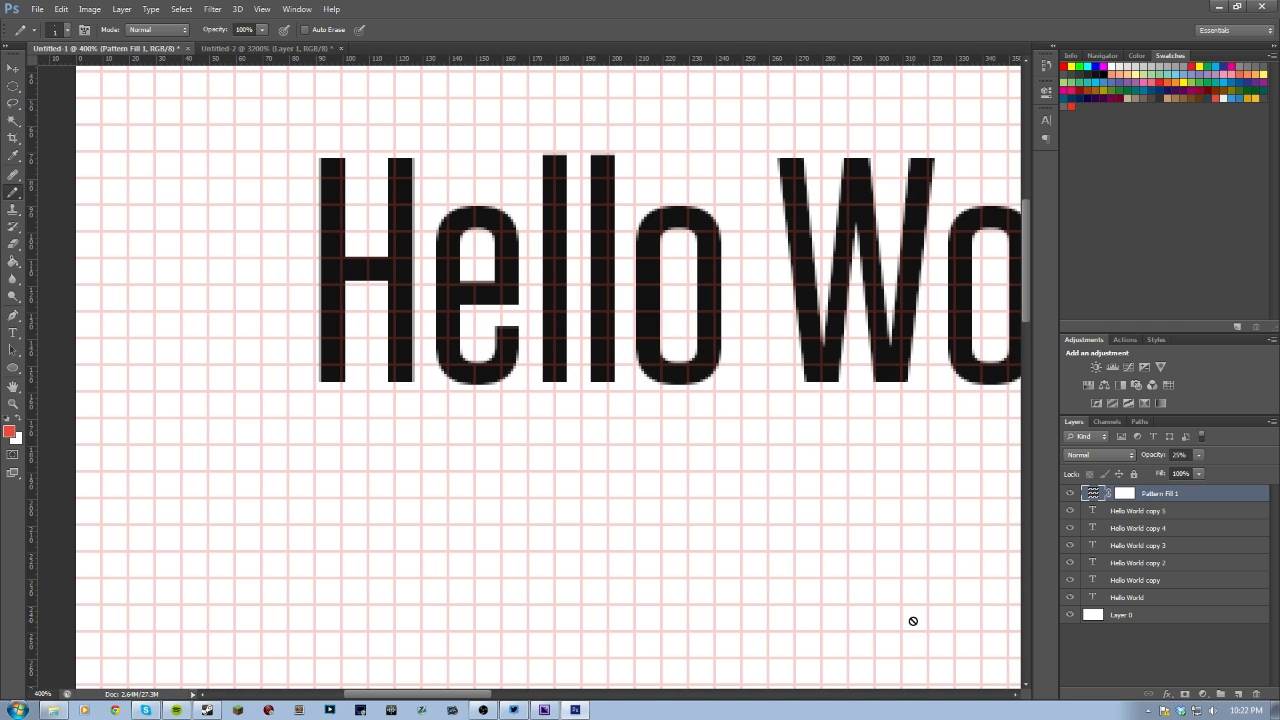
- Nudge the Hello World text layer down and left onto the grid with the Move tool
{"action": "left_click", "coordinate": [1127, 600]}
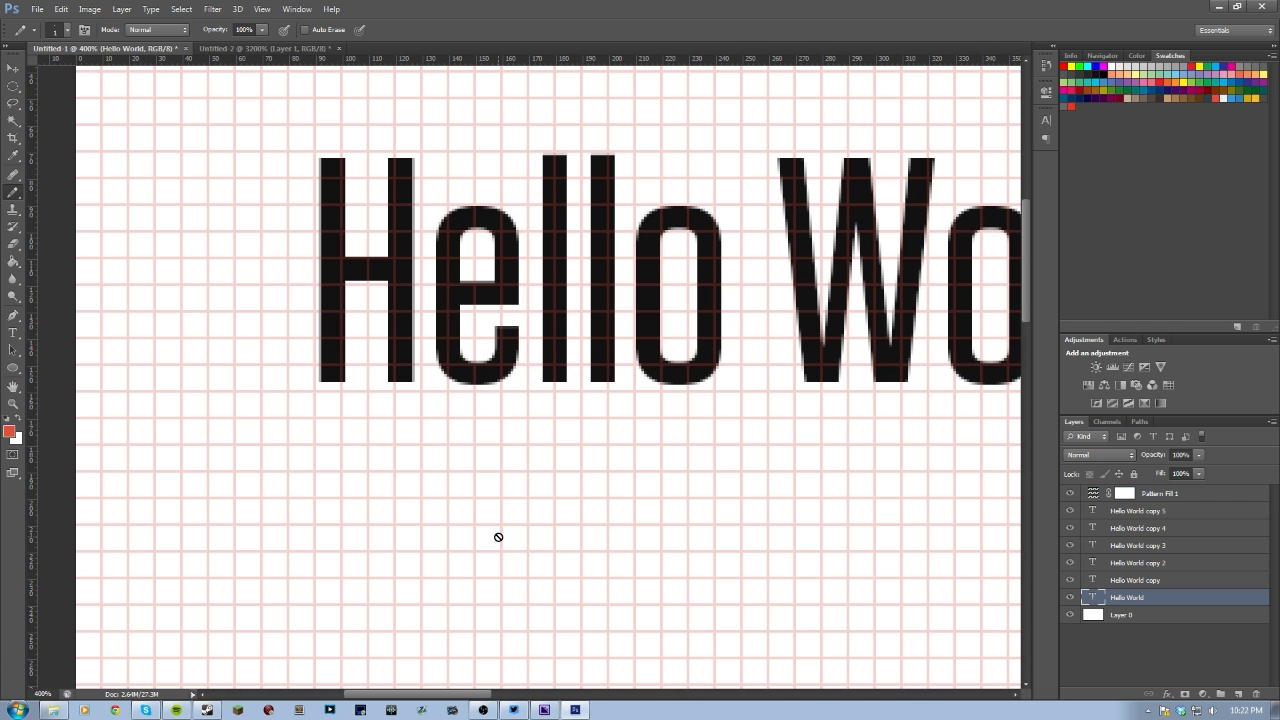
{"action": "key", "text": "v"}
{"action": "key", "text": "Left"}
{"action": "key", "text": "Down"}
{"action": "key", "text": "Down"}
{"action": "key", "text": "Down"}
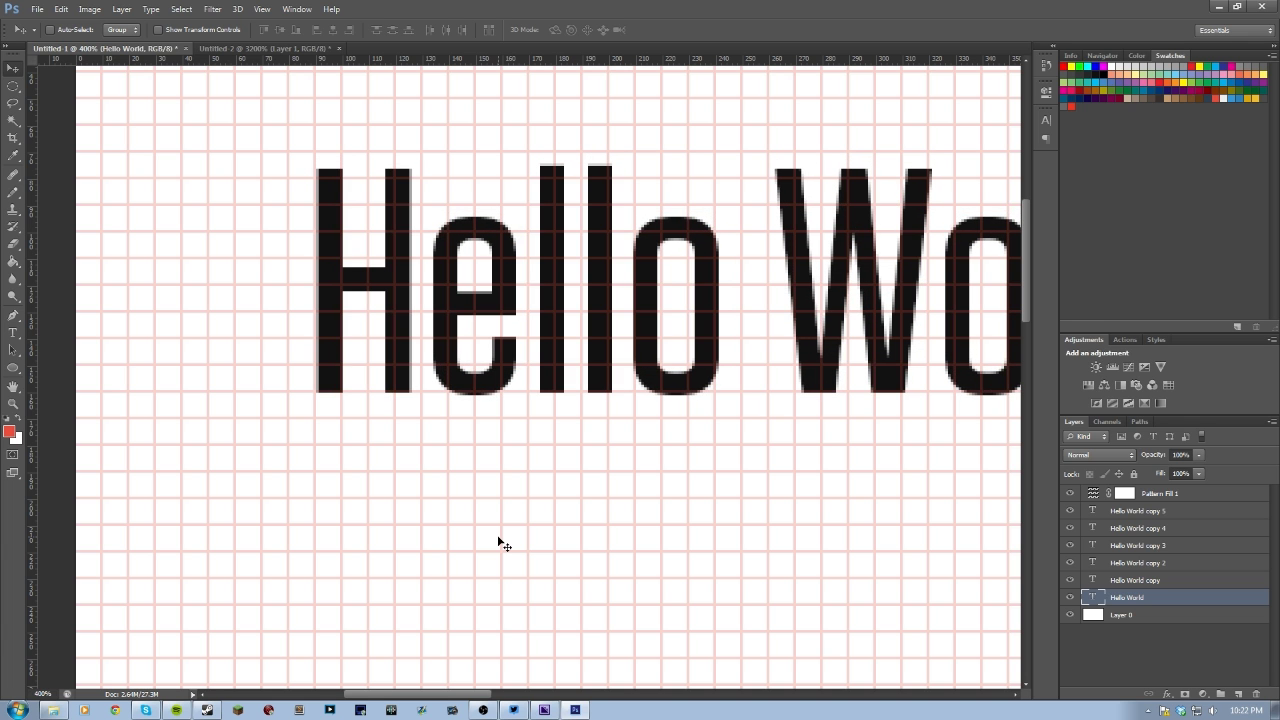
{"action": "key", "text": "Left"}
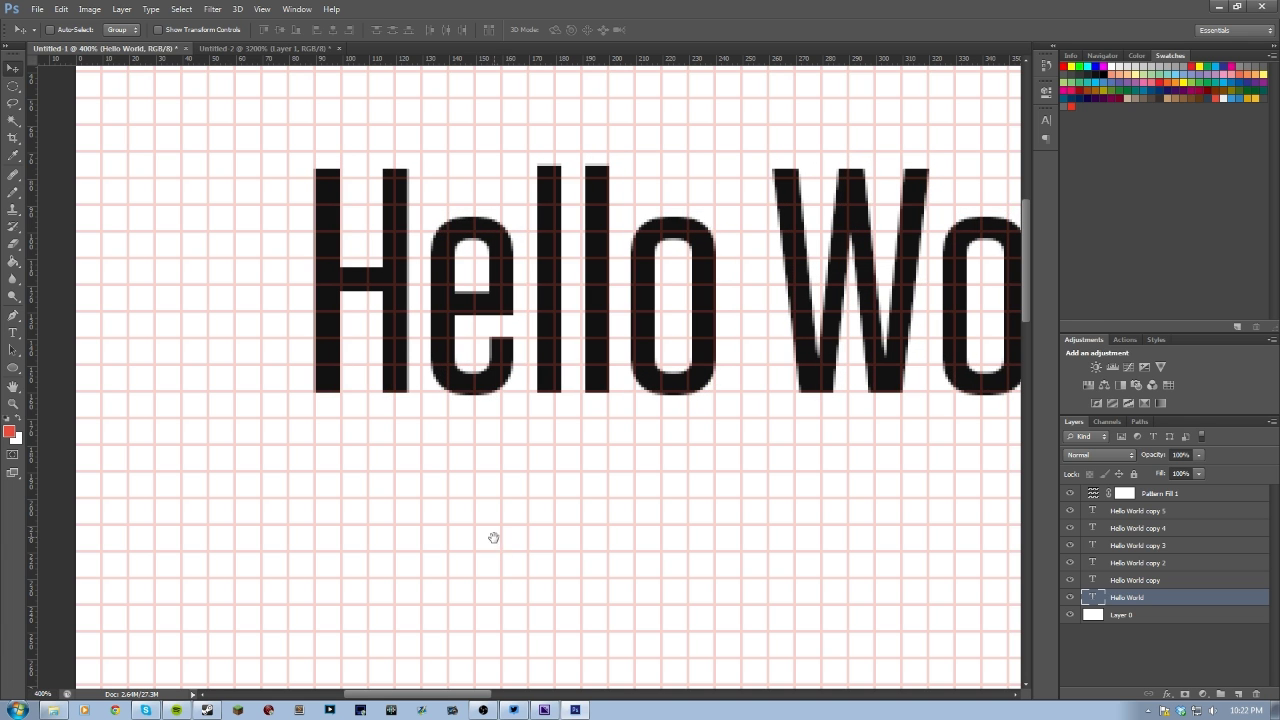
{"action": "left_click_drag", "start_coordinate": [493, 538], "coordinate": [457, 380]}
{"action": "left_click_drag", "start_coordinate": [386, 534], "coordinate": [457, 289]}
- Nudge the Hello World copy layer one pixel right and show the rulers at 200% zoom
{"action": "key", "text": "ctrl+r"}
{"action": "left_click", "coordinate": [1135, 580]}
{"action": "key", "text": "Right"}
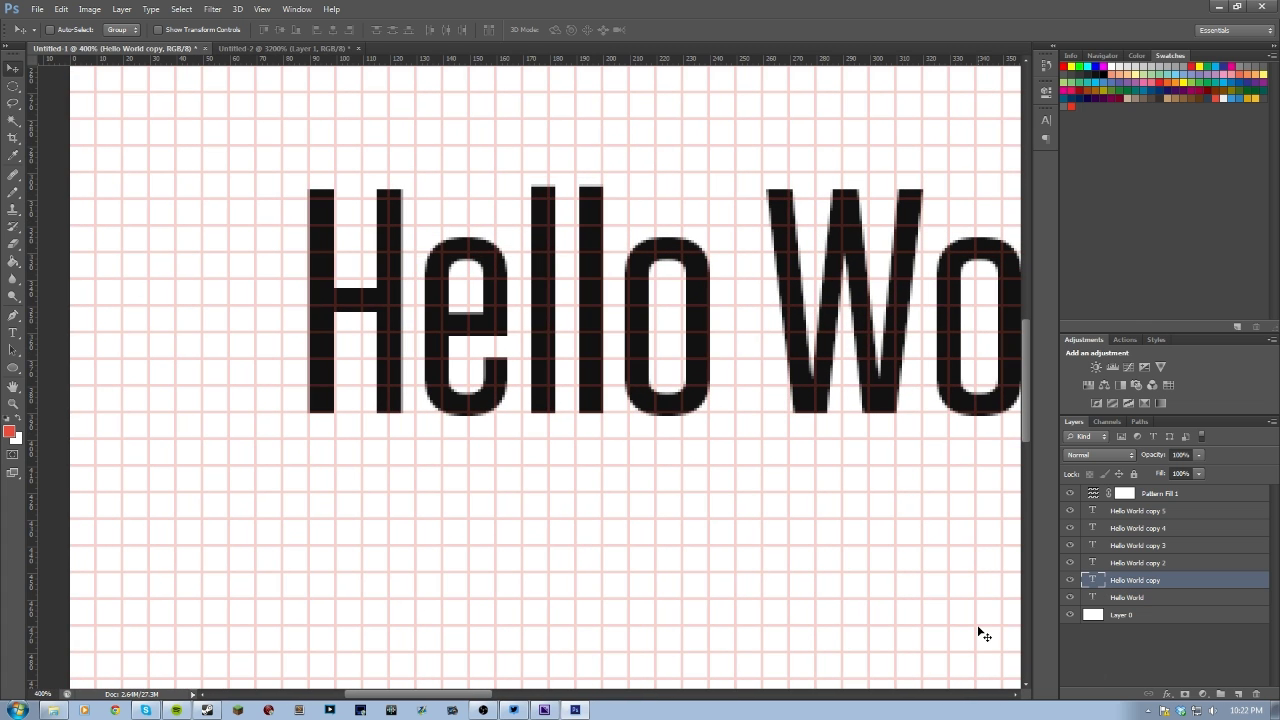
{"action": "left_click_drag", "start_coordinate": [669, 551], "coordinate": [533, 561]}
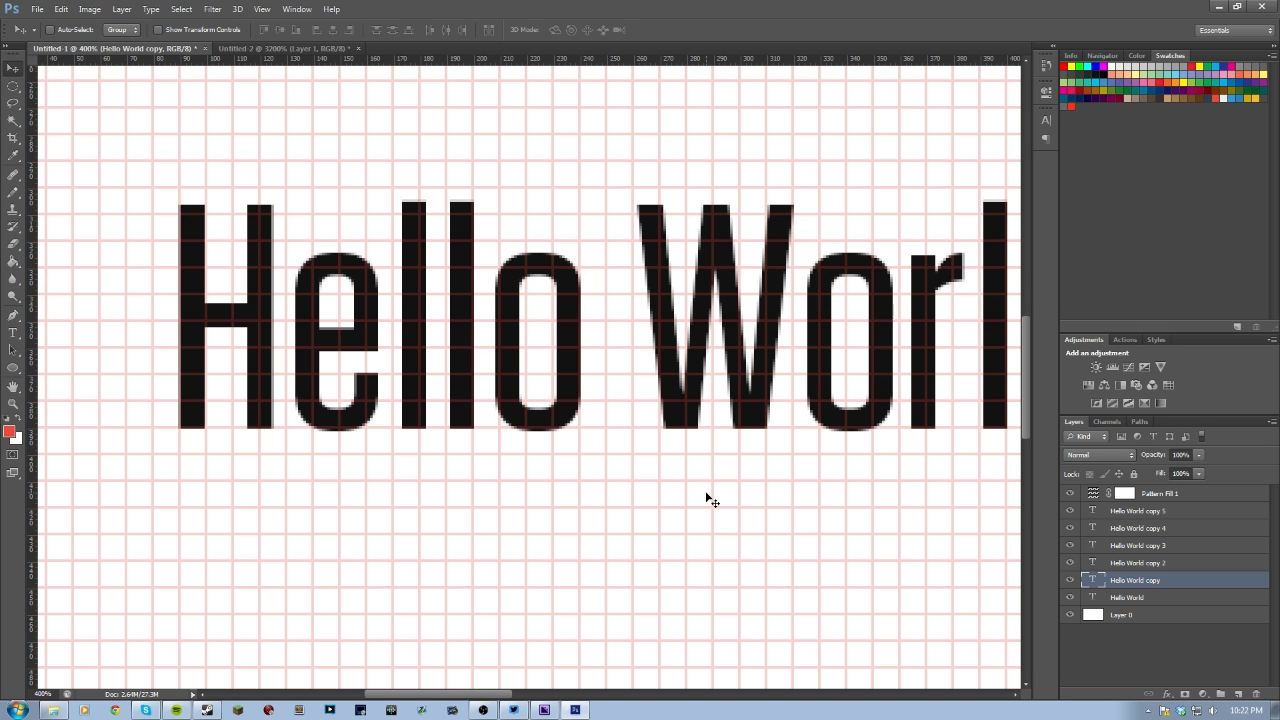
{"action": "key", "text": "ctrl+minus"}
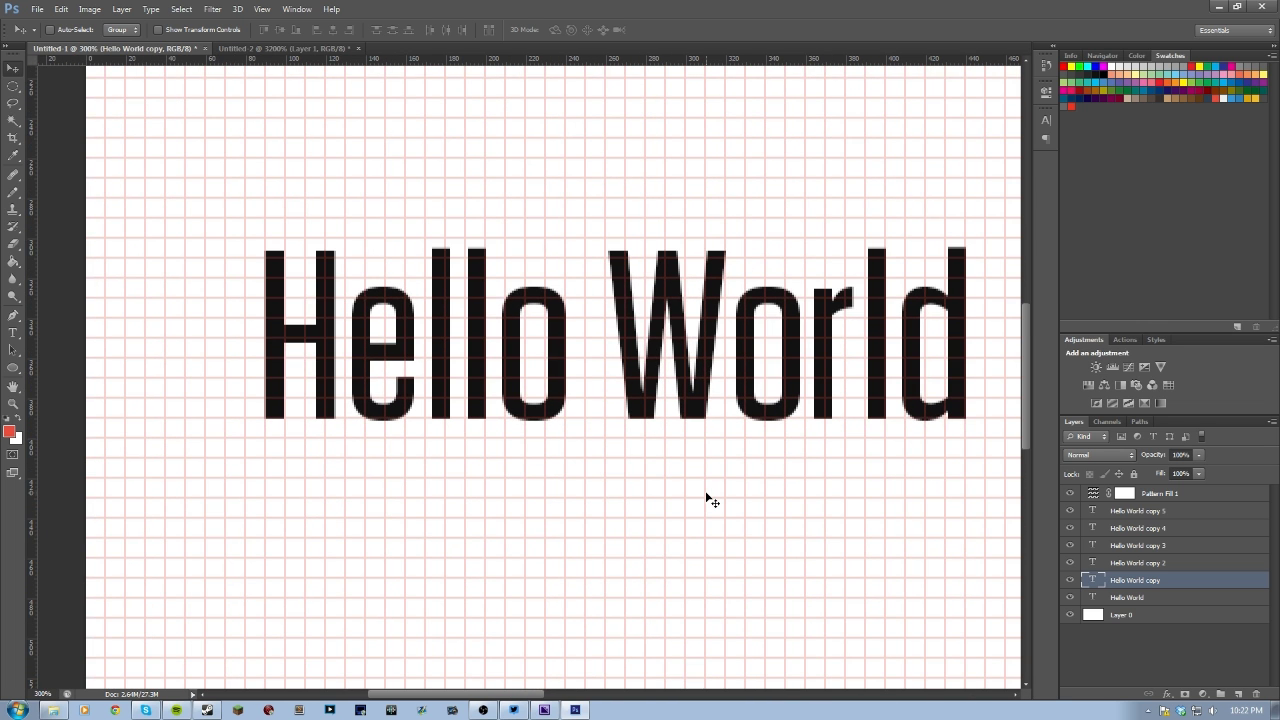
{"action": "key", "text": "ctrl+minus"}
{"action": "left_click_drag", "start_coordinate": [697, 486], "coordinate": [503, 443]}
{"action": "key", "text": "ctrl+r"}
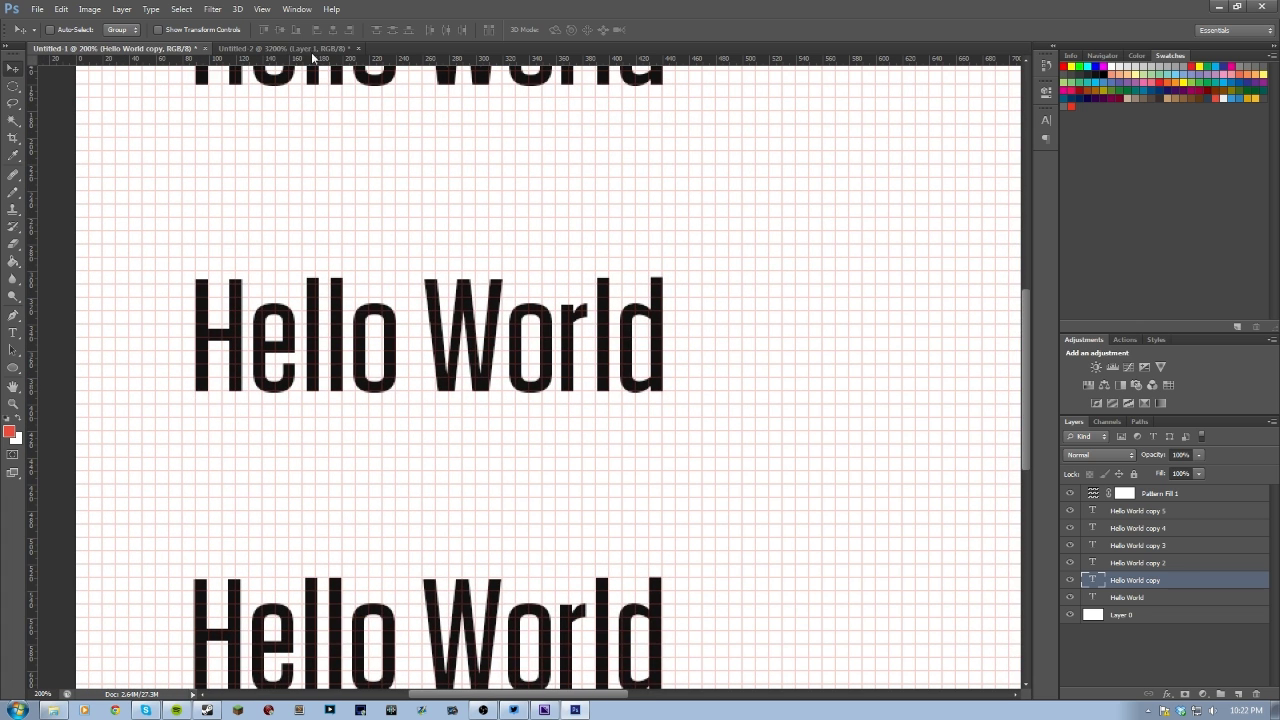
- Drag a horizontal guide from the top ruler onto the Hello World copy baseline
{"action": "left_click_drag", "start_coordinate": [312, 62], "coordinate": [349, 397]}
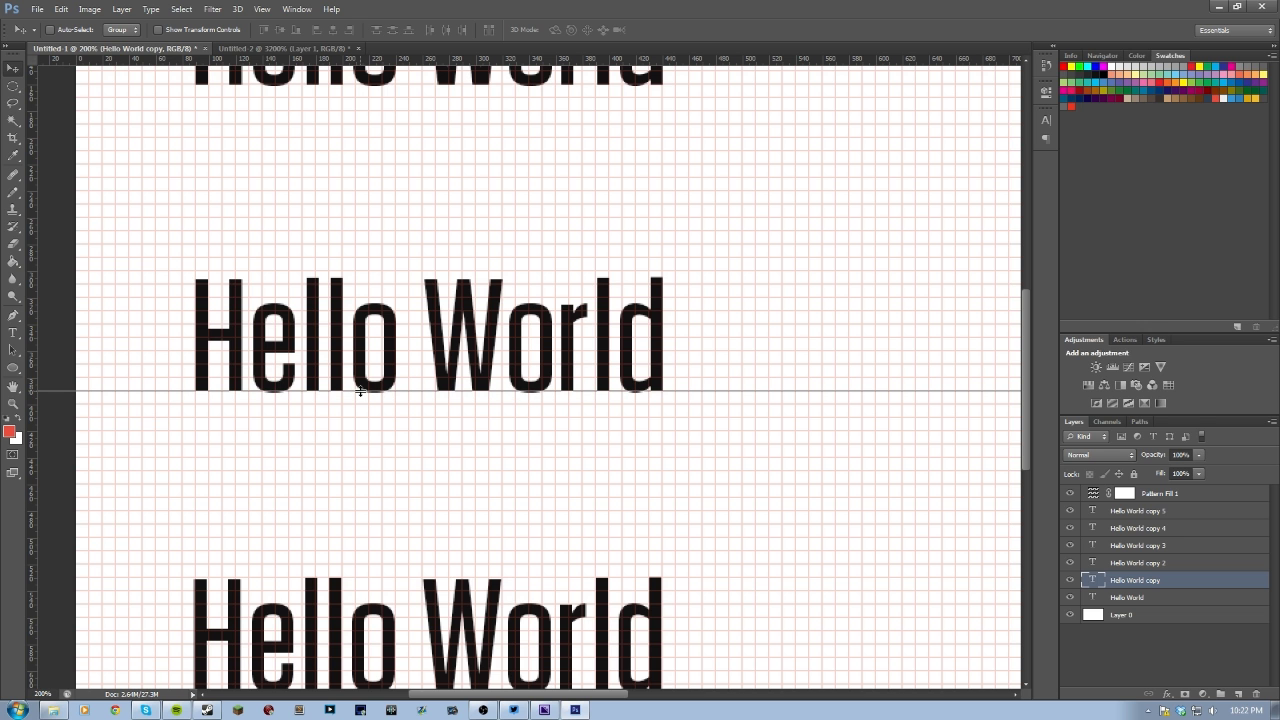
{"action": "left_click_drag", "start_coordinate": [360, 390], "coordinate": [360, 390]}
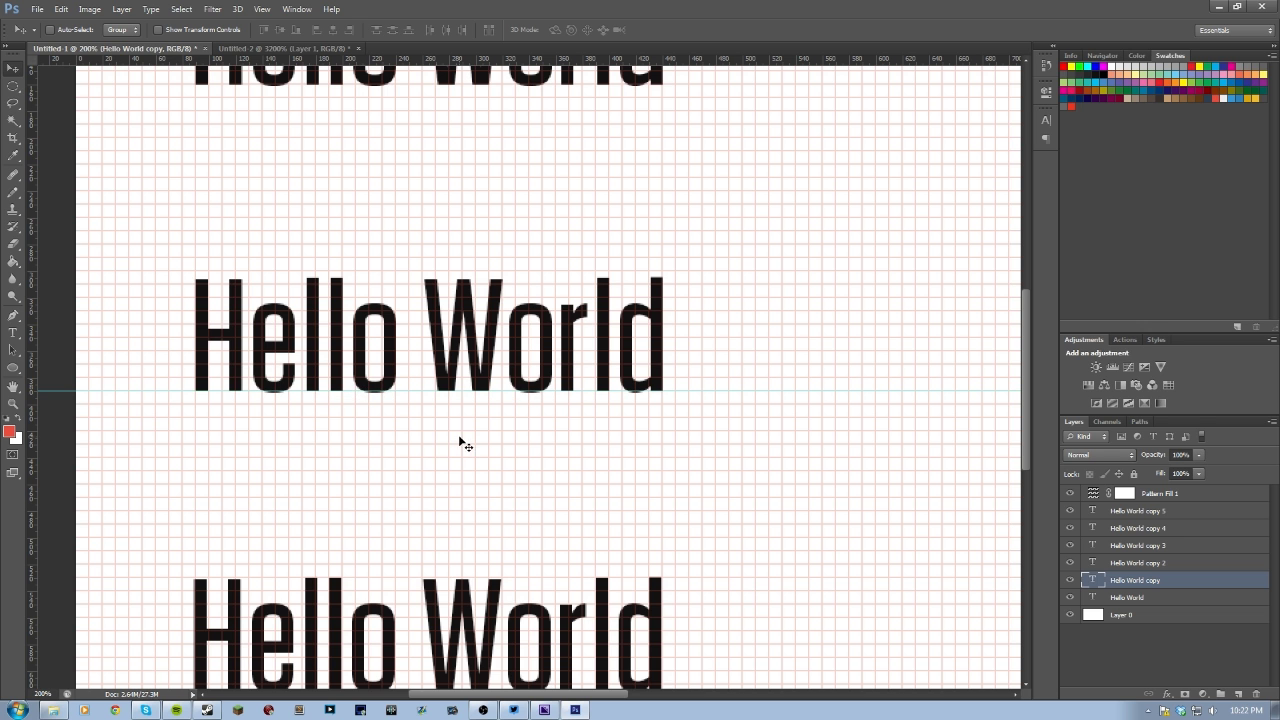
{"action": "key", "text": "ctrl+plus"}
{"action": "key", "text": "ctrl+plus"}
{"action": "key", "text": "ctrl+plus"}
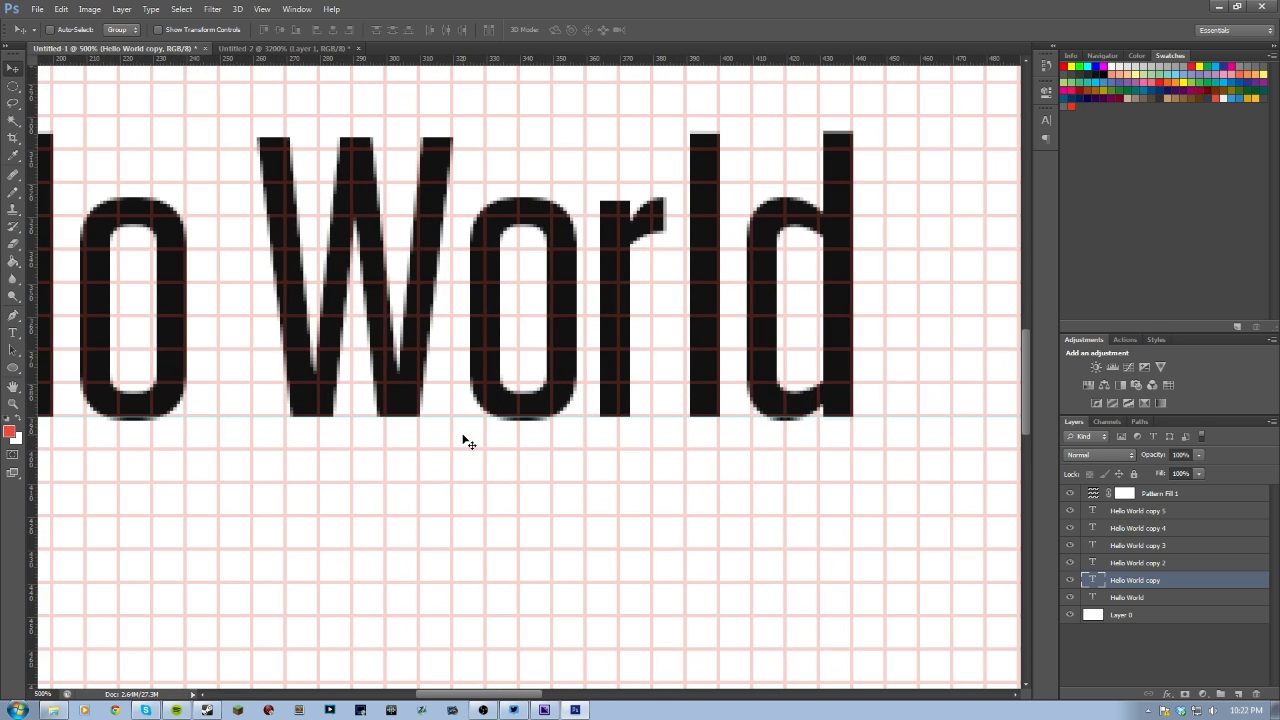
{"action": "left_click_drag", "start_coordinate": [271, 438], "coordinate": [651, 497]}
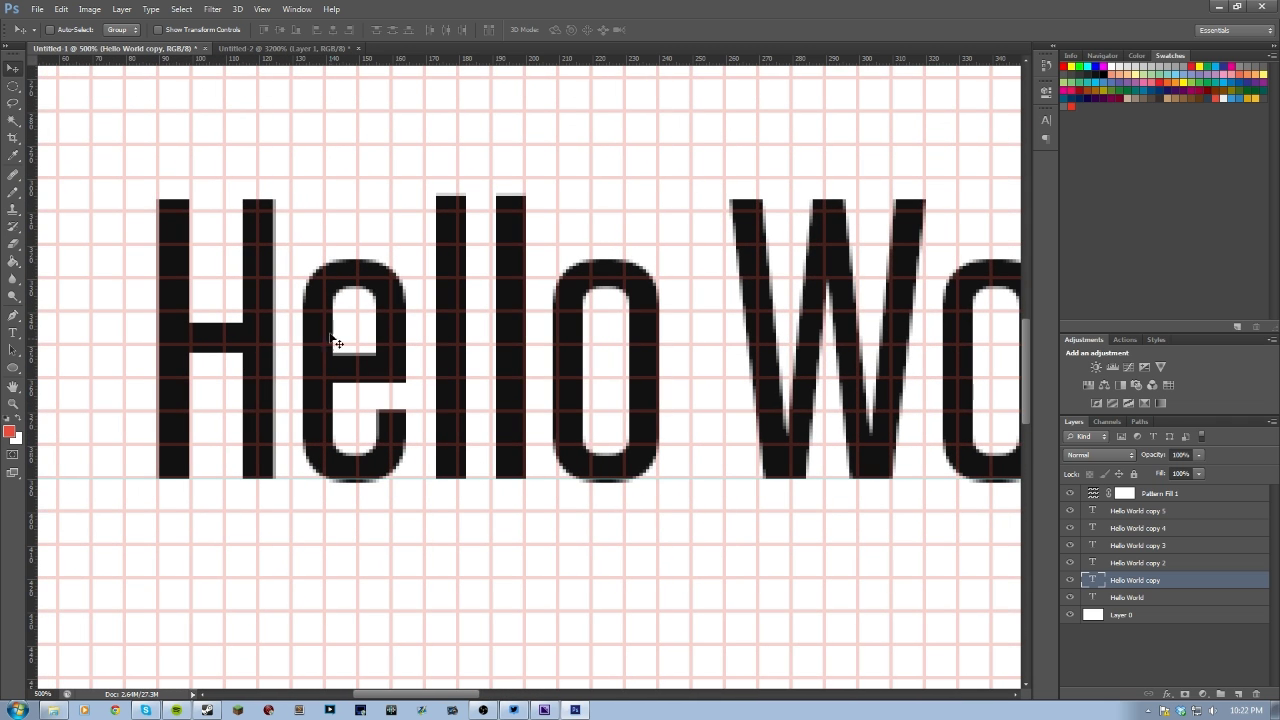
{"action": "left_click", "coordinate": [271, 49]}
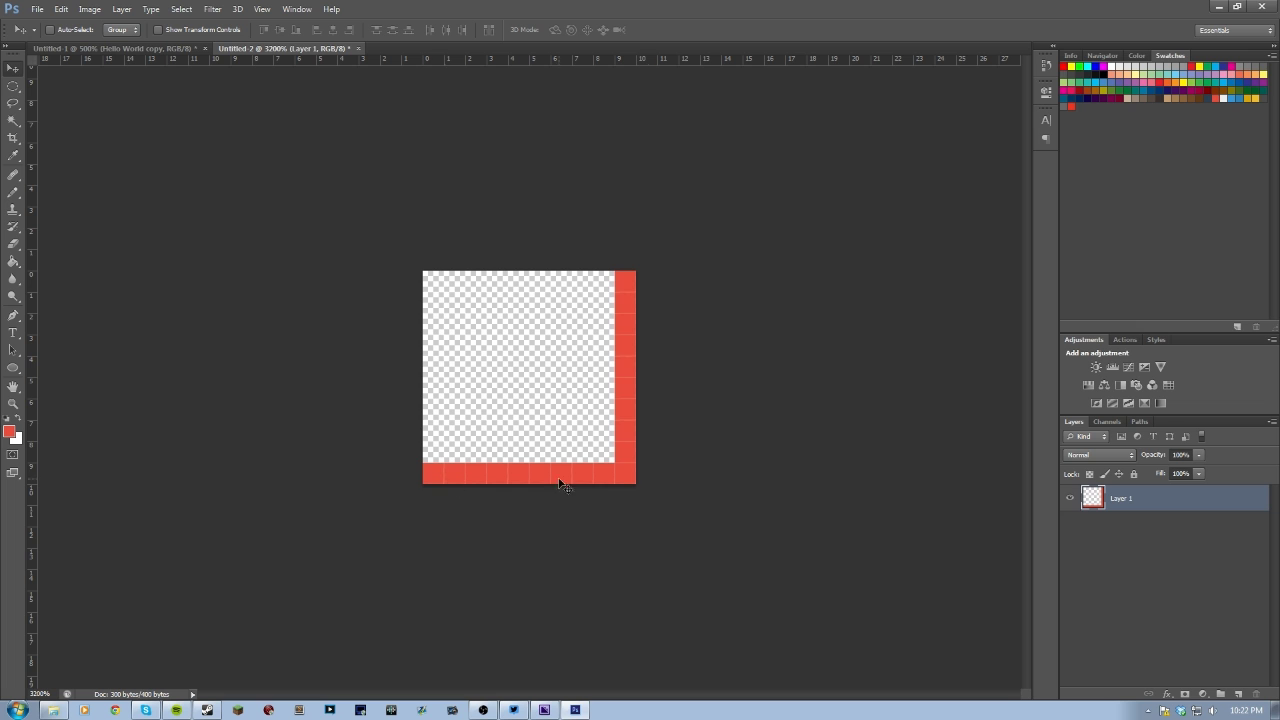
{"action": "left_click", "coordinate": [118, 48]}
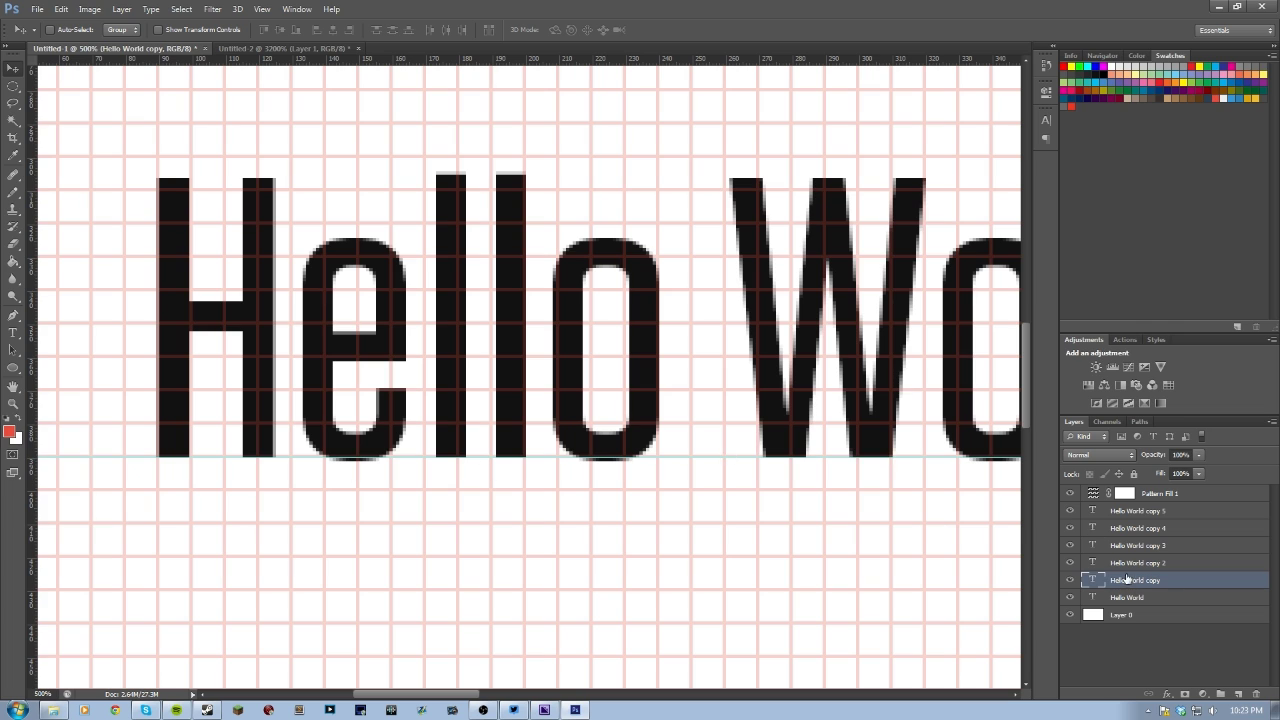
- Seat the Hello World copy letters exactly on the horizontal guide using Up/Down pixel nudges
{"action": "key", "text": "Up"}
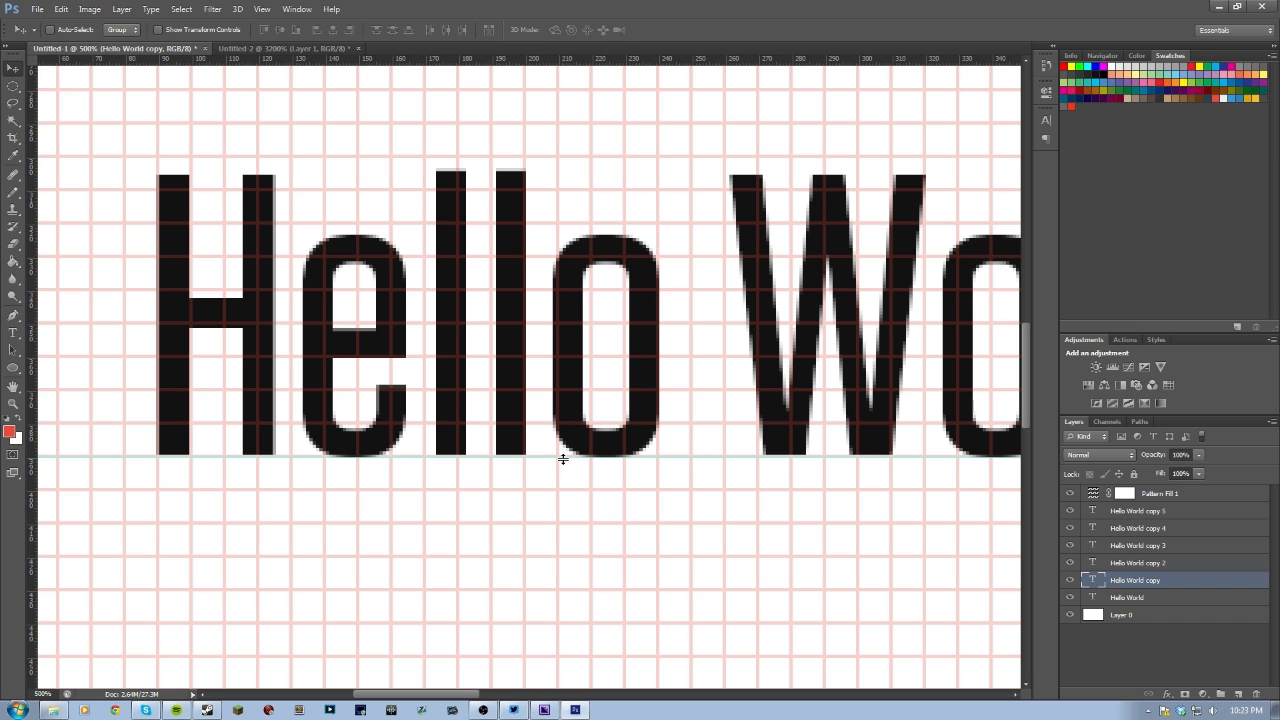
{"action": "key", "text": "Up"}
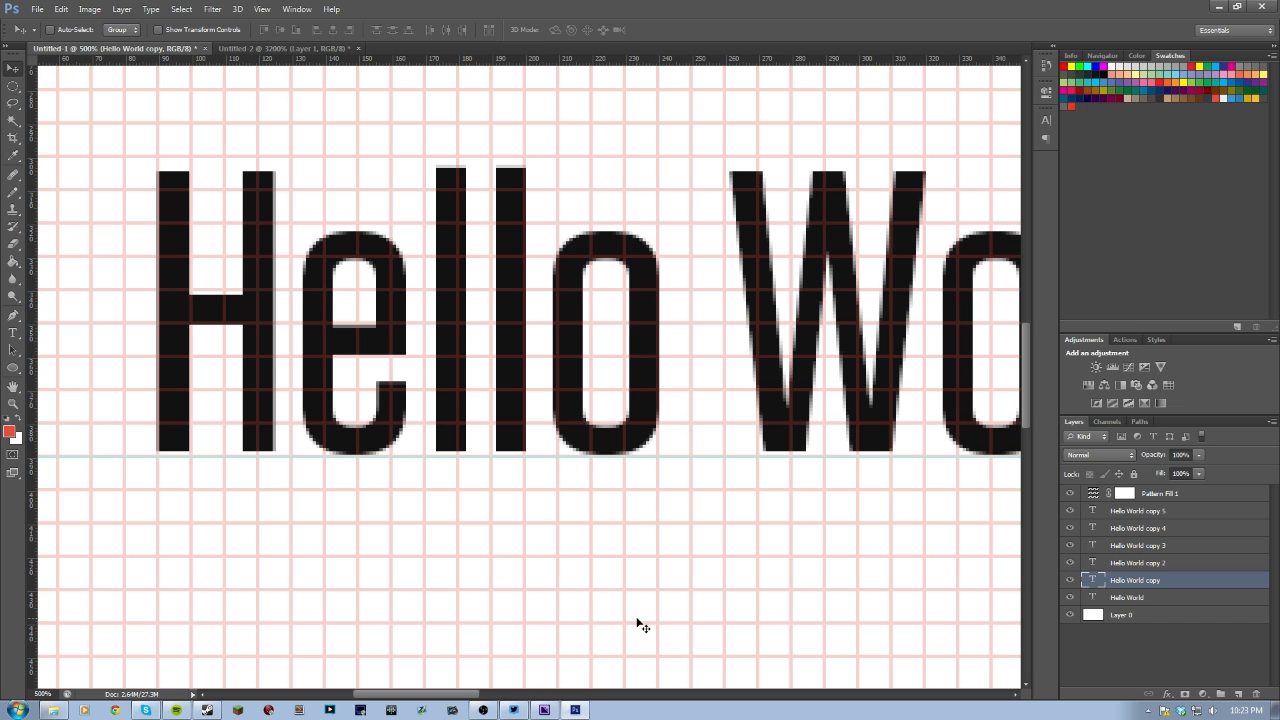
{"action": "key", "text": "Up"}
{"action": "key", "text": "Up"}
{"action": "key", "text": "Up"}
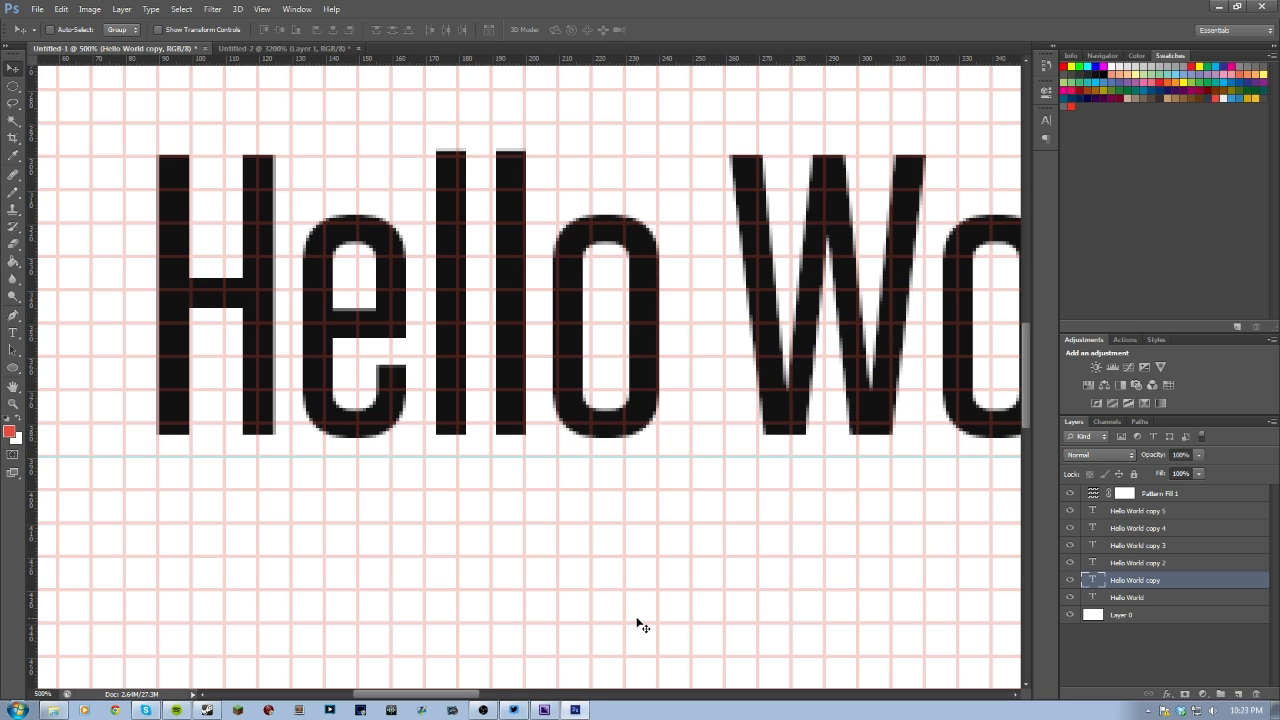
{"action": "key", "text": "Down"}
{"action": "key", "text": "Down"}
{"action": "key", "text": "Down"}
{"action": "key", "text": "Down"}
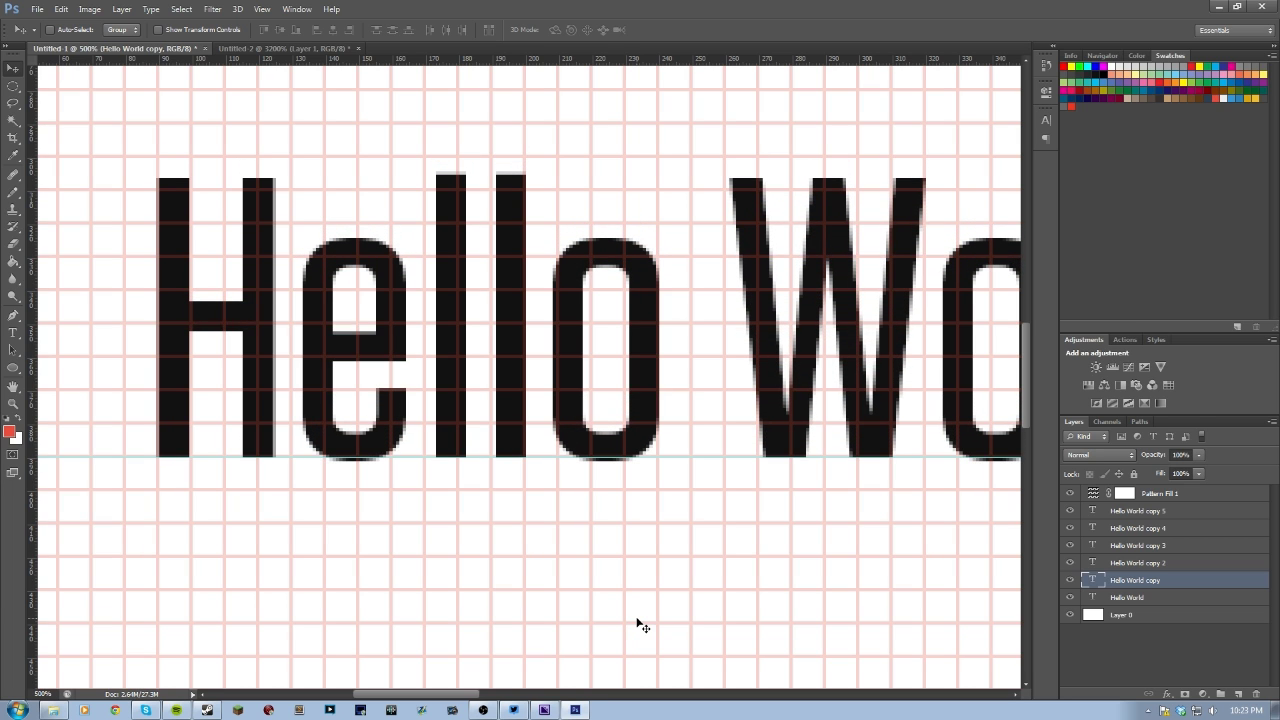
{"action": "key", "text": "Up"}
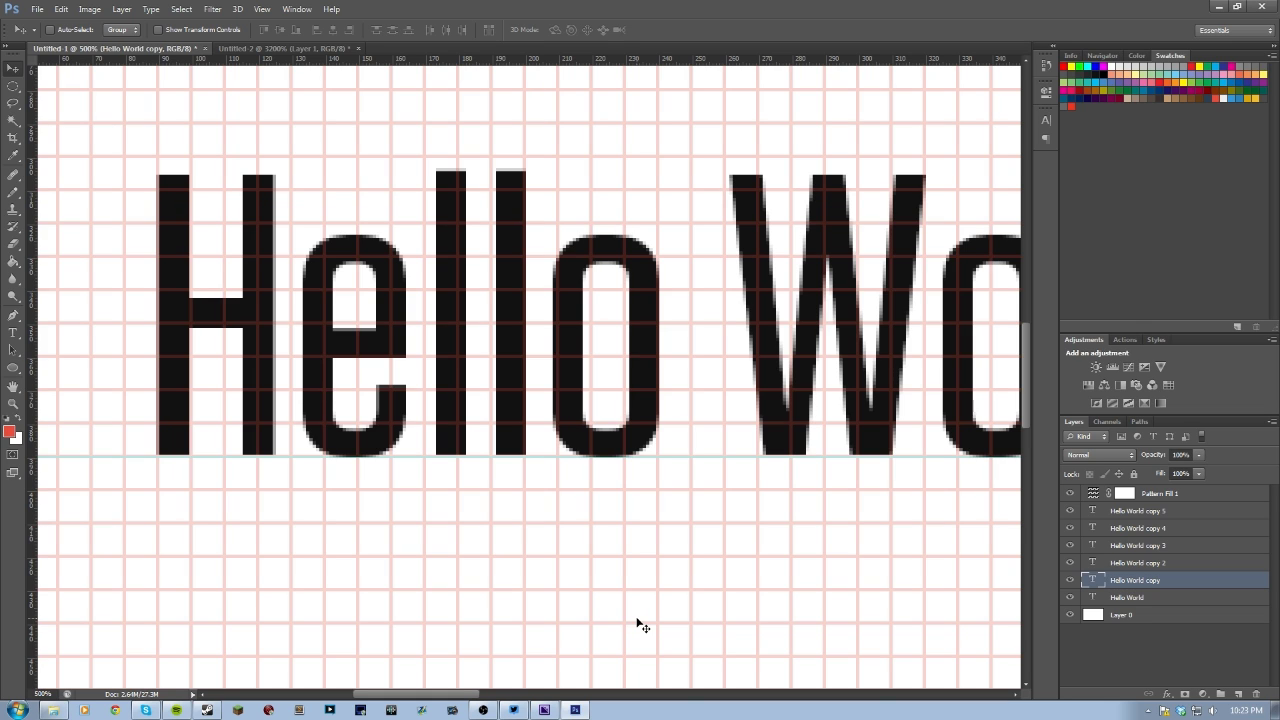
{"action": "key", "text": "Up"}
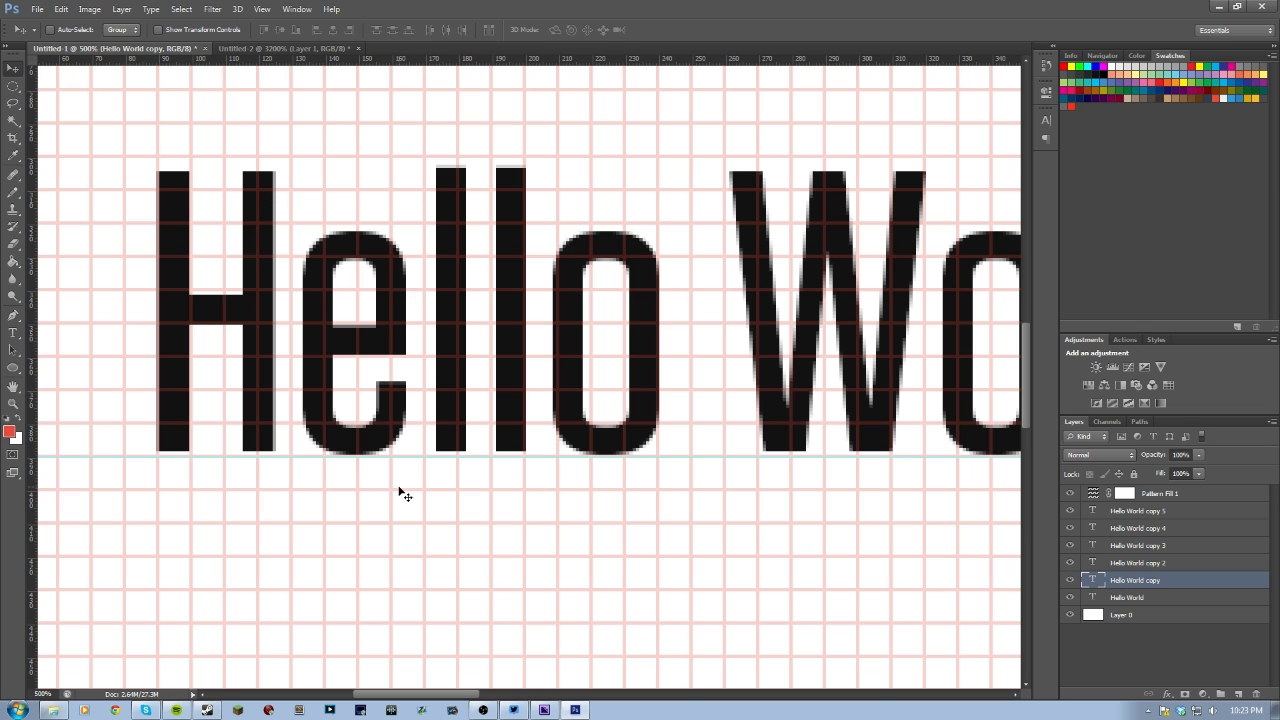
{"action": "key", "text": "Down"}
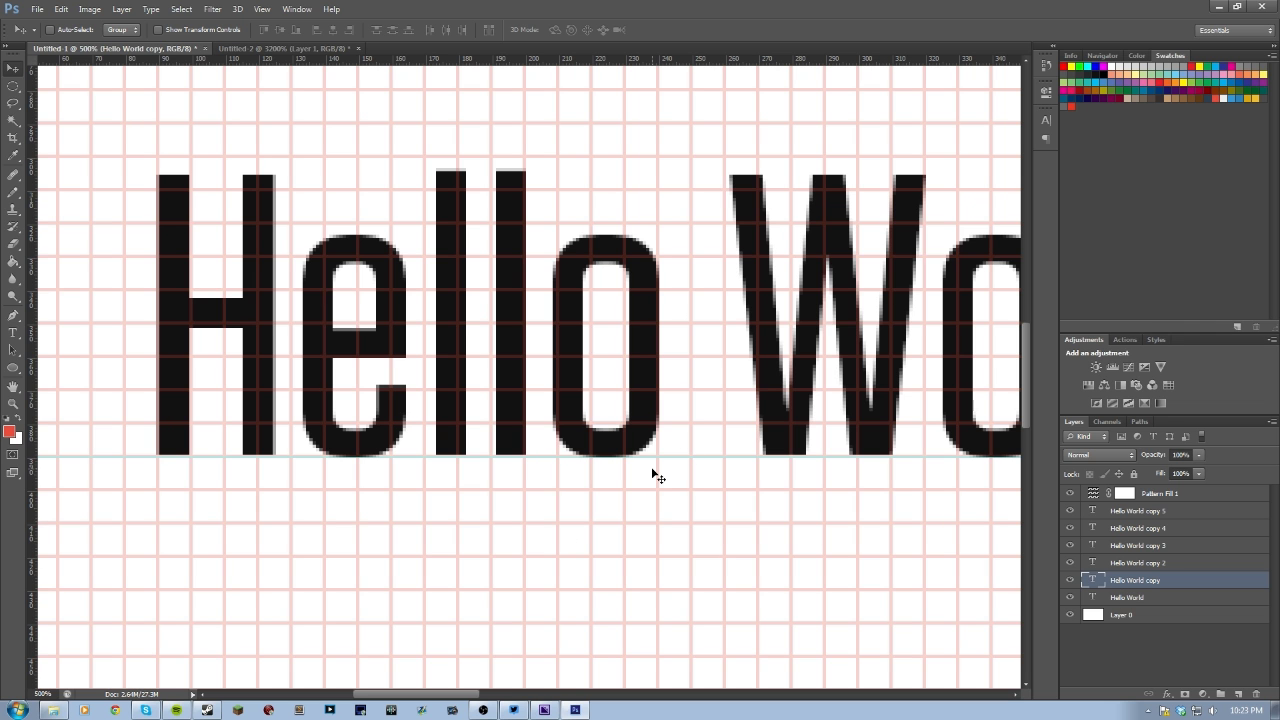
{"action": "key", "text": "ctrl+minus"}
{"action": "key", "text": "ctrl+minus"}
{"action": "key", "text": "ctrl+minus"}
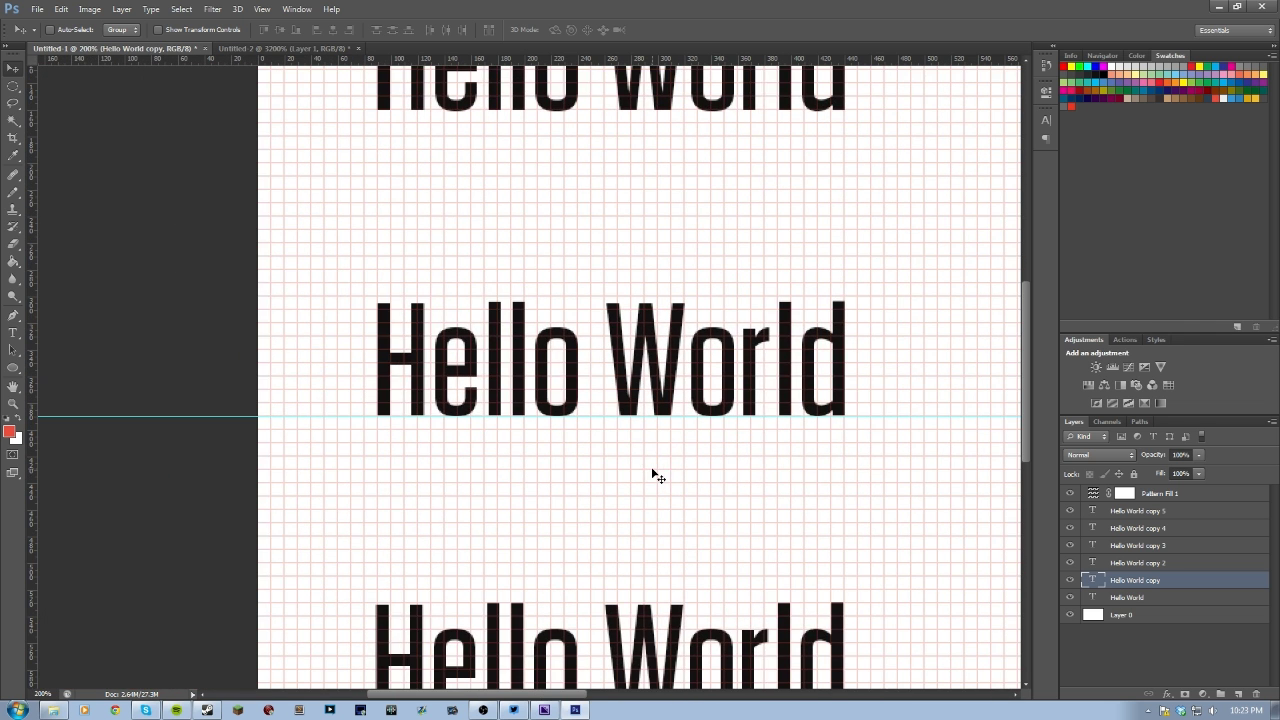
- Test arrow-key nudges on the upper Hello World copy line, then bring it back onto the guide
{"action": "left_click_drag", "start_coordinate": [580, 406], "coordinate": [514, 371]}
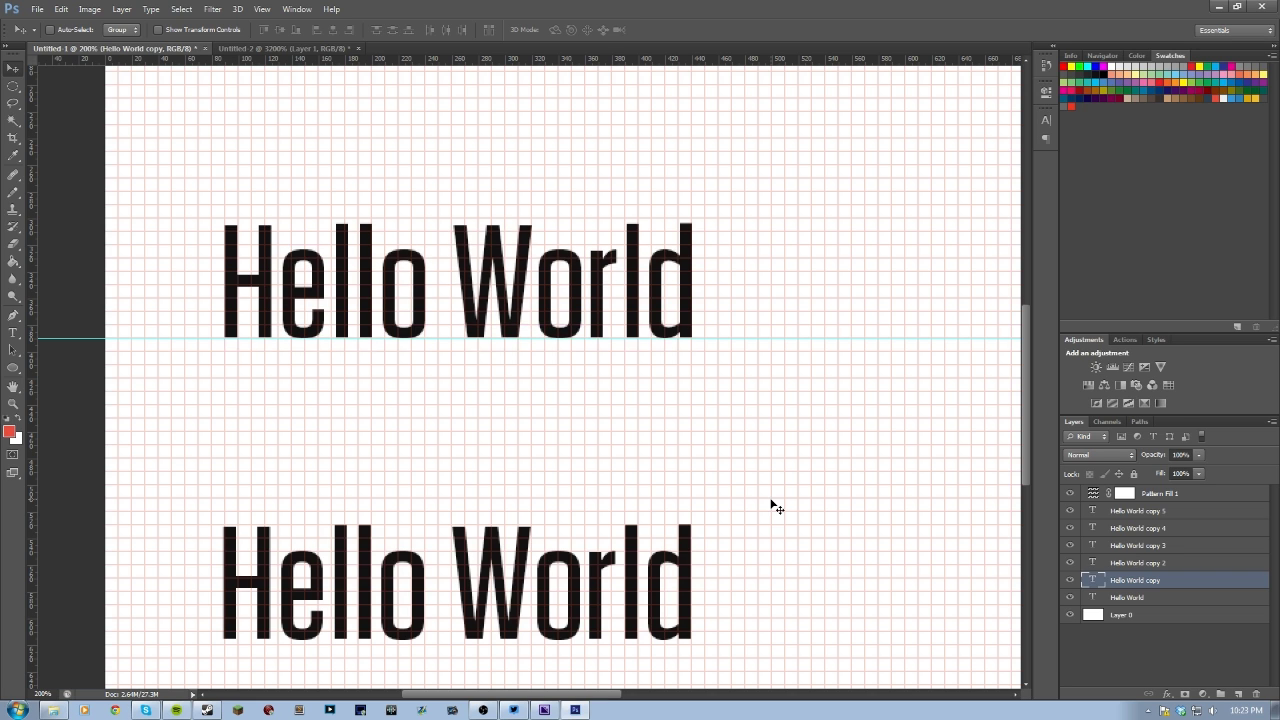
{"action": "key", "text": "Right"}
{"action": "key", "text": "Right"}
{"action": "key", "text": "Right"}
{"action": "key", "text": "Right"}
{"action": "key", "text": "Right"}
{"action": "key", "text": "Right"}
{"action": "key", "text": "Right"}
{"action": "key", "text": "Down"}
{"action": "key", "text": "Down"}
{"action": "key", "text": "Down"}
{"action": "key", "text": "Down"}
{"action": "key", "text": "Down"}
{"action": "key", "text": "Down"}
{"action": "key", "text": "Down"}
{"action": "key", "text": "Down"}
{"action": "key", "text": "Down"}
{"action": "key", "text": "Down"}
{"action": "key", "text": "Down"}
{"action": "key", "text": "Down"}
{"action": "key", "text": "Down"}
{"action": "key", "text": "Right"}
{"action": "key", "text": "Right"}
{"action": "key", "text": "Right"}
{"action": "key", "text": "Right"}
{"action": "key", "text": "Right"}
{"action": "key", "text": "Right"}
{"action": "key", "text": "Right"}
{"action": "key", "text": "Down"}
{"action": "key", "text": "Down"}
{"action": "key", "text": "Down"}
{"action": "key", "text": "Down"}
{"action": "key", "text": "Down"}
{"action": "key", "text": "Down"}
{"action": "key", "text": "Down"}
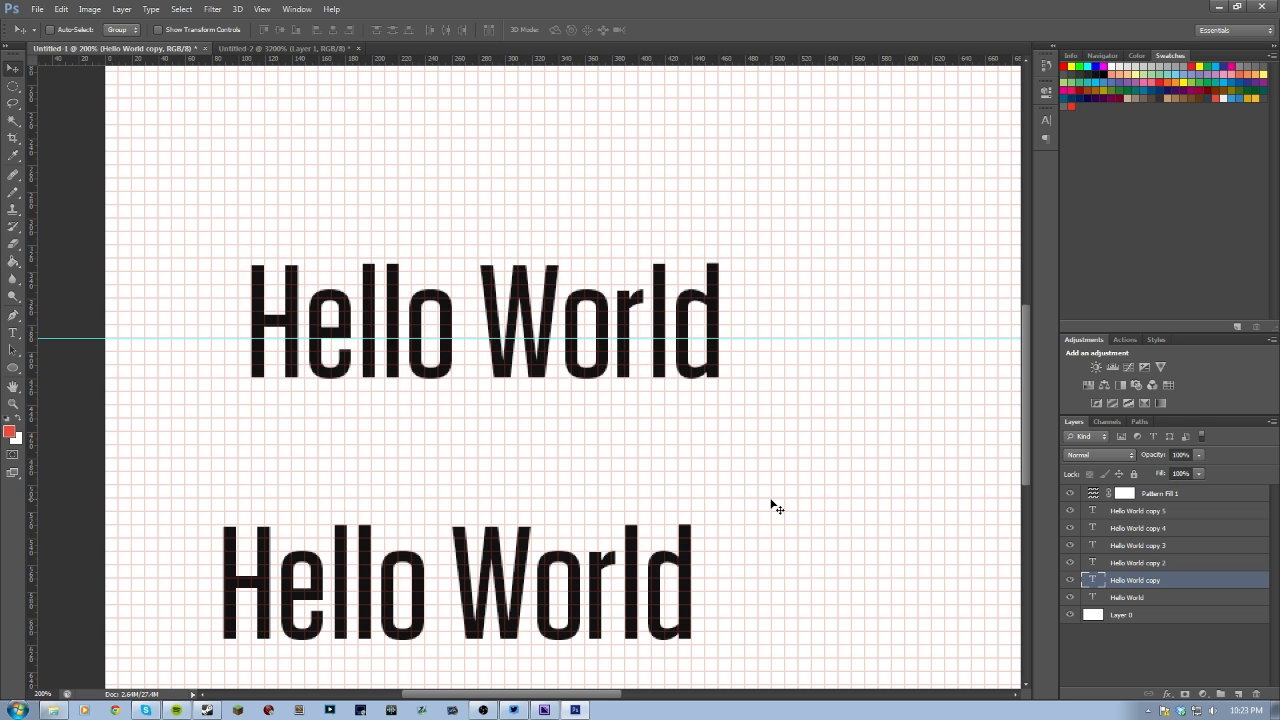
{"action": "key", "text": "Down"}
{"action": "key", "text": "Down"}
{"action": "key", "text": "Down"}
{"action": "key", "text": "Down"}
{"action": "key", "text": "Down"}
{"action": "key", "text": "Down"}
{"action": "key", "text": "Down"}
{"action": "key", "text": "Left"}
{"action": "key", "text": "Left"}
{"action": "key", "text": "Left"}
{"action": "key", "text": "Left"}
{"action": "key", "text": "Left"}
{"action": "key", "text": "Left"}
{"action": "key", "text": "Left"}
{"action": "key", "text": "Down"}
{"action": "key", "text": "Down"}
{"action": "key", "text": "Down"}
{"action": "key", "text": "Down"}
{"action": "key", "text": "Down"}
{"action": "key", "text": "Down"}
{"action": "key", "text": "Down"}
{"action": "key", "text": "Left"}
{"action": "key", "text": "Left"}
{"action": "key", "text": "Left"}
{"action": "key", "text": "Left"}
{"action": "key", "text": "Left"}
{"action": "key", "text": "Left"}
{"action": "key", "text": "Left"}
{"action": "key", "text": "Up"}
{"action": "key", "text": "Up"}
{"action": "key", "text": "Up"}
{"action": "key", "text": "Up"}
{"action": "key", "text": "Up"}
{"action": "key", "text": "Up"}
{"action": "key", "text": "Up"}
{"action": "key", "text": "Right"}
{"action": "key", "text": "Right"}
{"action": "key", "text": "Right"}
{"action": "key", "text": "Right"}
{"action": "key", "text": "Right"}
{"action": "key", "text": "Right"}
{"action": "key", "text": "Right"}
{"action": "key", "text": "Up"}
{"action": "key", "text": "Up"}
{"action": "key", "text": "Up"}
{"action": "key", "text": "Up"}
{"action": "key", "text": "Up"}
{"action": "key", "text": "Up"}
{"action": "key", "text": "Up"}
{"action": "key", "text": "Left"}
{"action": "key", "text": "Left"}
{"action": "key", "text": "Left"}
{"action": "key", "text": "Left"}
{"action": "key", "text": "Left"}
{"action": "key", "text": "Left"}
{"action": "key", "text": "Left"}
{"action": "key", "text": "Up"}
{"action": "key", "text": "Up"}
{"action": "key", "text": "Up"}
{"action": "key", "text": "Up"}
{"action": "key", "text": "Up"}
{"action": "key", "text": "Up"}
{"action": "key", "text": "Up"}
{"action": "key", "text": "Right"}
{"action": "key", "text": "Right"}
{"action": "key", "text": "Right"}
{"action": "key", "text": "Right"}
{"action": "key", "text": "Right"}
{"action": "key", "text": "Right"}
{"action": "key", "text": "Right"}
{"action": "key", "text": "Up"}
{"action": "key", "text": "Up"}
{"action": "key", "text": "Up"}
{"action": "key", "text": "Up"}
{"action": "key", "text": "Up"}
{"action": "key", "text": "Up"}
{"action": "key", "text": "Up"}
{"action": "key", "text": "Left"}
{"action": "key", "text": "Left"}
{"action": "key", "text": "Left"}
{"action": "key", "text": "Left"}
{"action": "key", "text": "Left"}
{"action": "key", "text": "Left"}
{"action": "key", "text": "Left"}
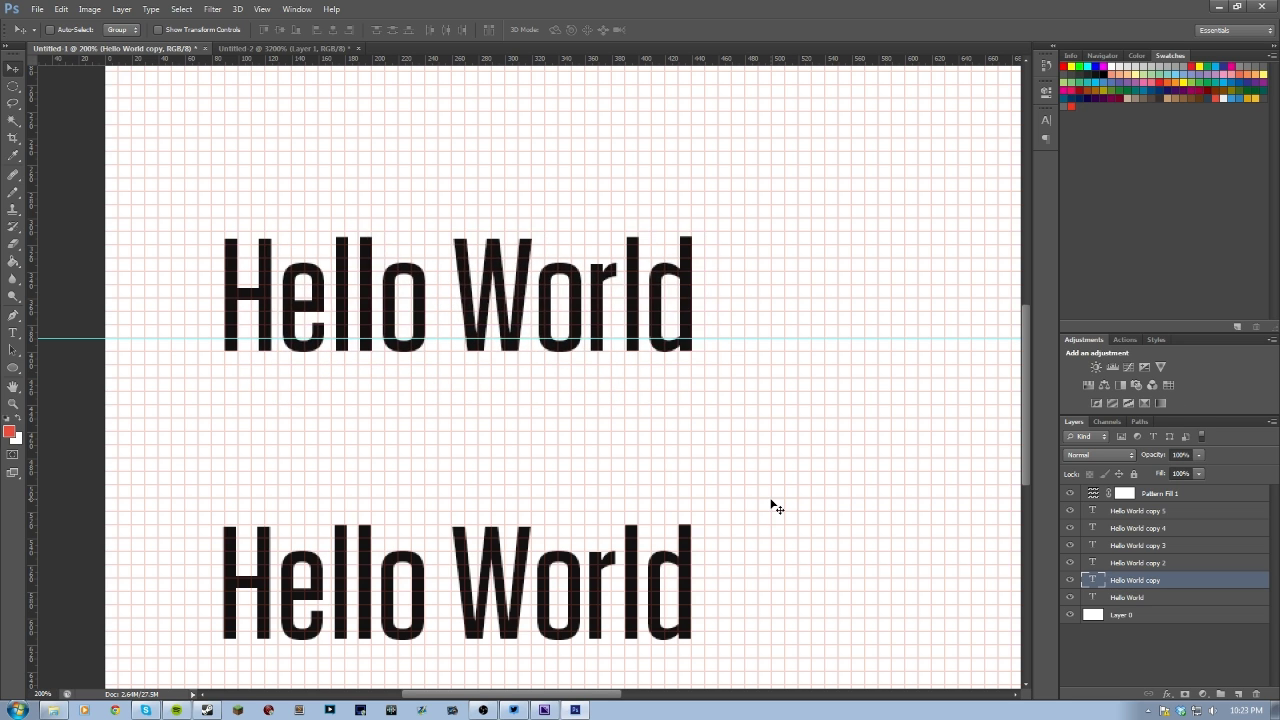
{"action": "key", "text": "Up"}
{"action": "key", "text": "Up"}
{"action": "key", "text": "Up"}
{"action": "key", "text": "Up"}
{"action": "key", "text": "Up"}
{"action": "key", "text": "Up"}
{"action": "key", "text": "Up"}
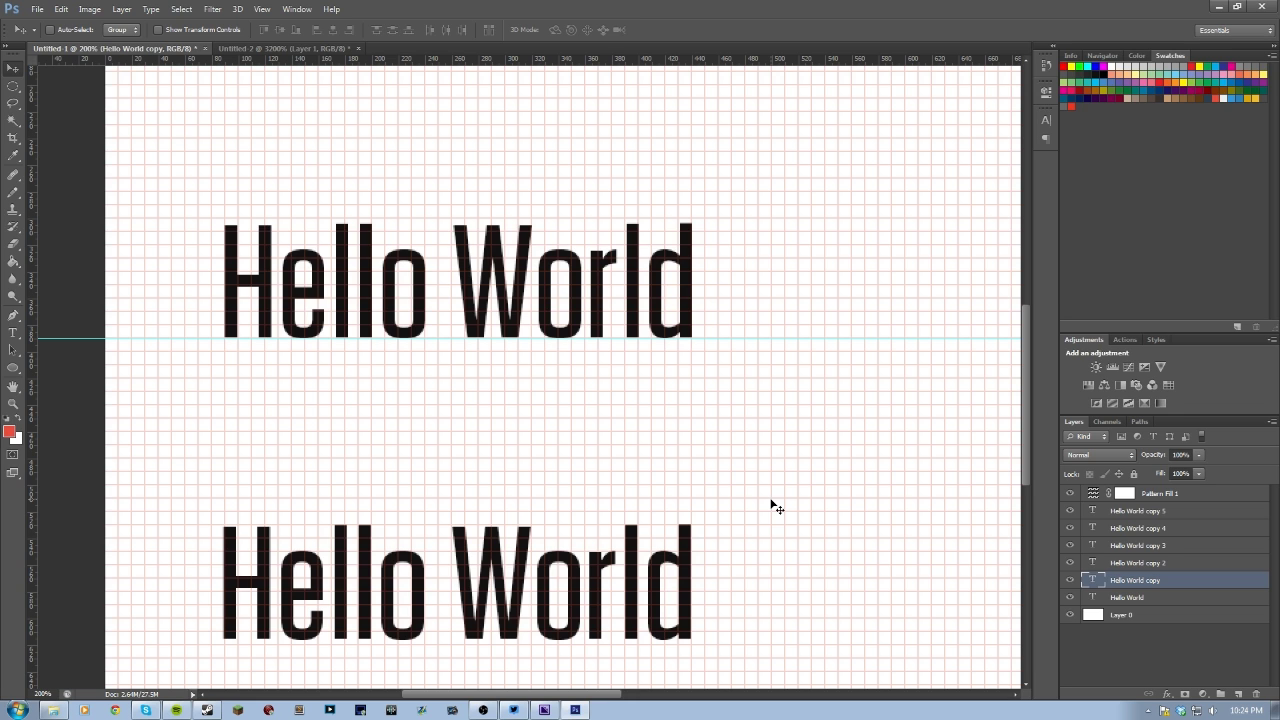
- Settle the line on the guide again and duplicate it as Hello World copy 6
{"action": "key", "text": "Down"}
{"action": "key", "text": "Down"}
{"action": "key", "text": "Down"}
{"action": "key", "text": "Down"}
{"action": "key", "text": "Down"}
{"action": "key", "text": "Down"}
{"action": "key", "text": "Down"}
{"action": "key", "text": "Right"}
{"action": "key", "text": "Right"}
{"action": "key", "text": "Right"}
{"action": "key", "text": "Right"}
{"action": "key", "text": "Right"}
{"action": "key", "text": "Right"}
{"action": "key", "text": "Right"}
{"action": "key", "text": "Left"}
{"action": "key", "text": "Left"}
{"action": "key", "text": "Left"}
{"action": "key", "text": "Left"}
{"action": "key", "text": "Left"}
{"action": "key", "text": "Left"}
{"action": "key", "text": "Left"}
{"action": "key", "text": "Up"}
{"action": "key", "text": "Up"}
{"action": "key", "text": "Up"}
{"action": "key", "text": "Up"}
{"action": "key", "text": "Up"}
{"action": "key", "text": "Up"}
{"action": "key", "text": "Up"}
{"action": "key", "text": "Down"}
{"action": "key", "text": "Down"}
{"action": "key", "text": "Down"}
{"action": "key", "text": "Down"}
{"action": "key", "text": "Down"}
{"action": "key", "text": "Down"}
{"action": "key", "text": "Down"}
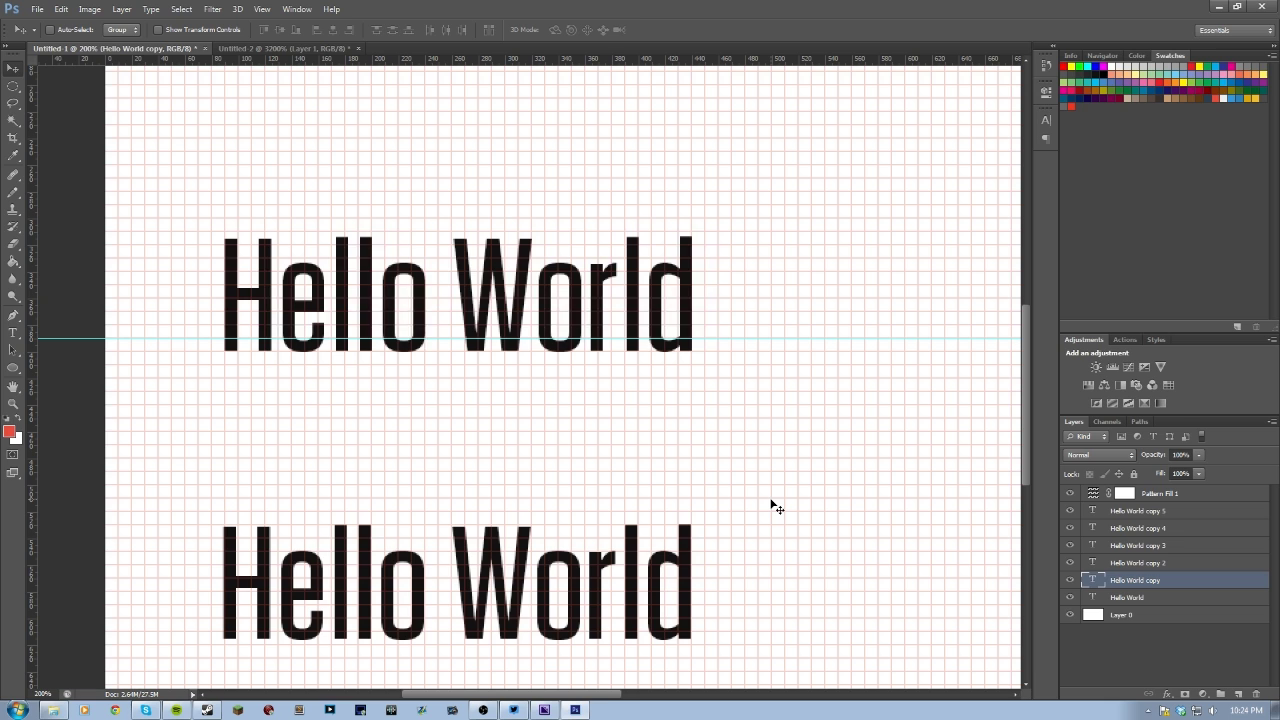
{"action": "key", "text": "Up"}
{"action": "key", "text": "Up"}
{"action": "key", "text": "Up"}
{"action": "key", "text": "Up"}
{"action": "key", "text": "Up"}
{"action": "key", "text": "Up"}
{"action": "key", "text": "Up"}
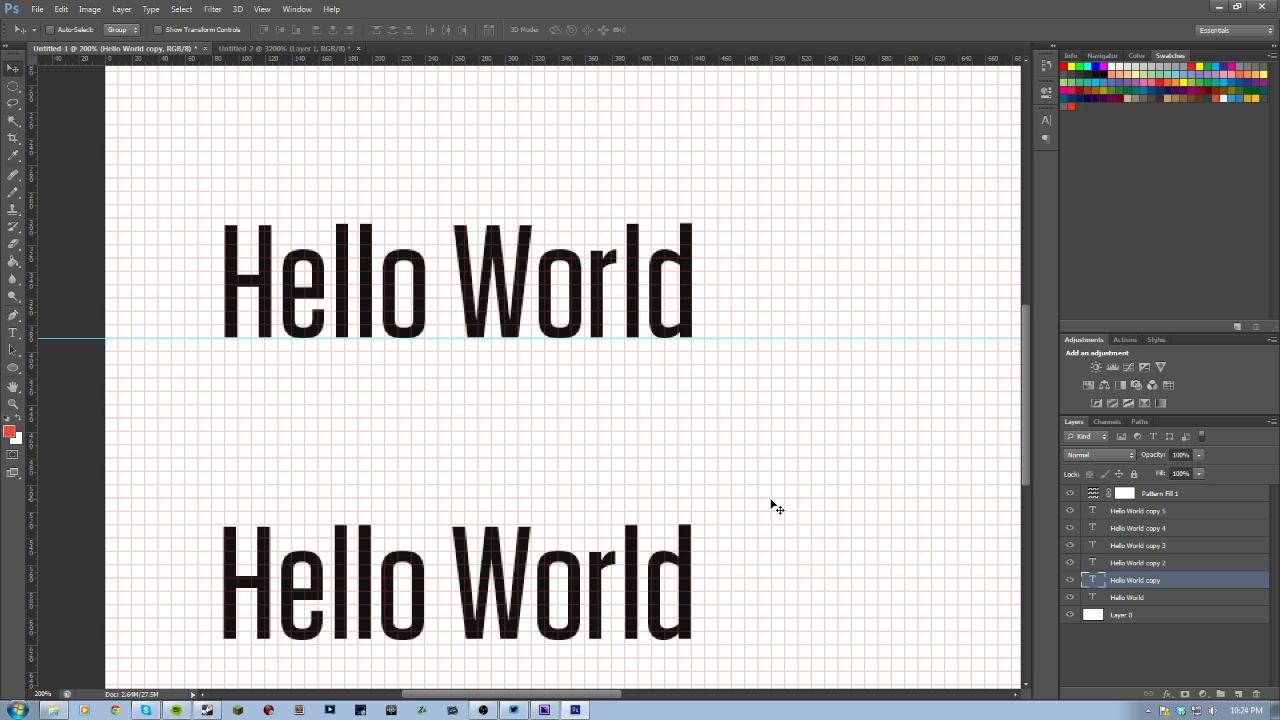
{"action": "key", "text": "ctrl+j"}
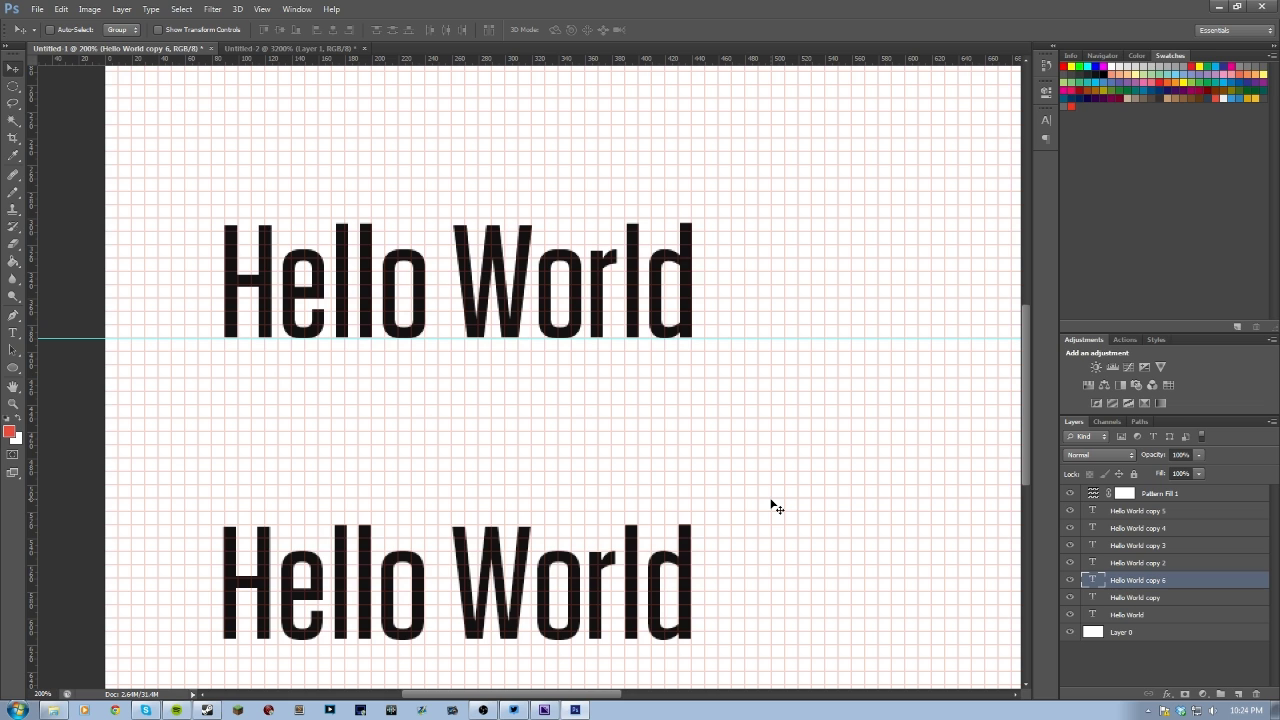
- Nudge the Hello World copy 6 duplicate down below the original line, then delete it
{"action": "key", "text": "shift+Down"}
{"action": "key", "text": "shift+Down"}
{"action": "key", "text": "shift+Down"}
{"action": "key", "text": "shift+Down"}
{"action": "key", "text": "shift+Down"}
{"action": "key", "text": "shift+Down"}
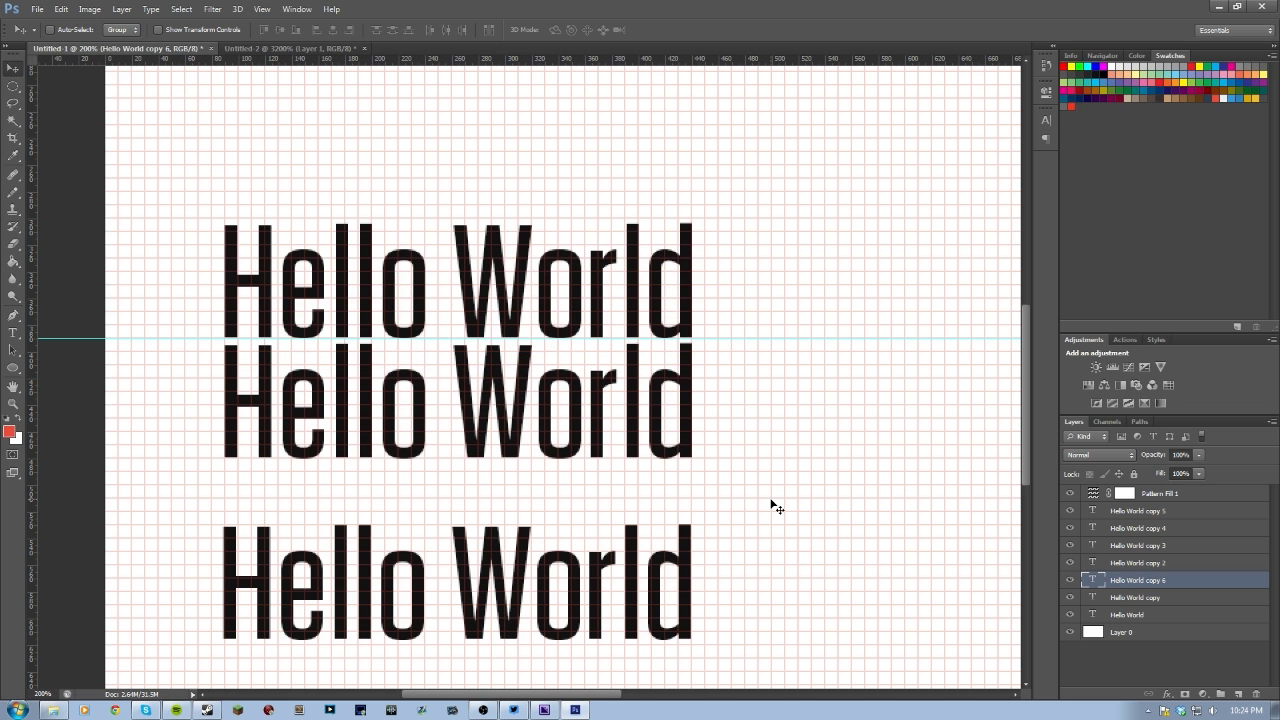
{"action": "key", "text": "Down"}
{"action": "key", "text": "Down"}
{"action": "key", "text": "Down"}
{"action": "key", "text": "Down"}
{"action": "key", "text": "Down"}
{"action": "key", "text": "Down"}
{"action": "key", "text": "Down"}
{"action": "key", "text": "Down"}
{"action": "key", "text": "Down"}
{"action": "key", "text": "Down"}
{"action": "key", "text": "Down"}
{"action": "key", "text": "Down"}
{"action": "key", "text": "Down"}
{"action": "key", "text": "Down"}
{"action": "key", "text": "Down"}
{"action": "key", "text": "Down"}
{"action": "key", "text": "Down"}
{"action": "key", "text": "Down"}
{"action": "key", "text": "Down"}
{"action": "key", "text": "Down"}
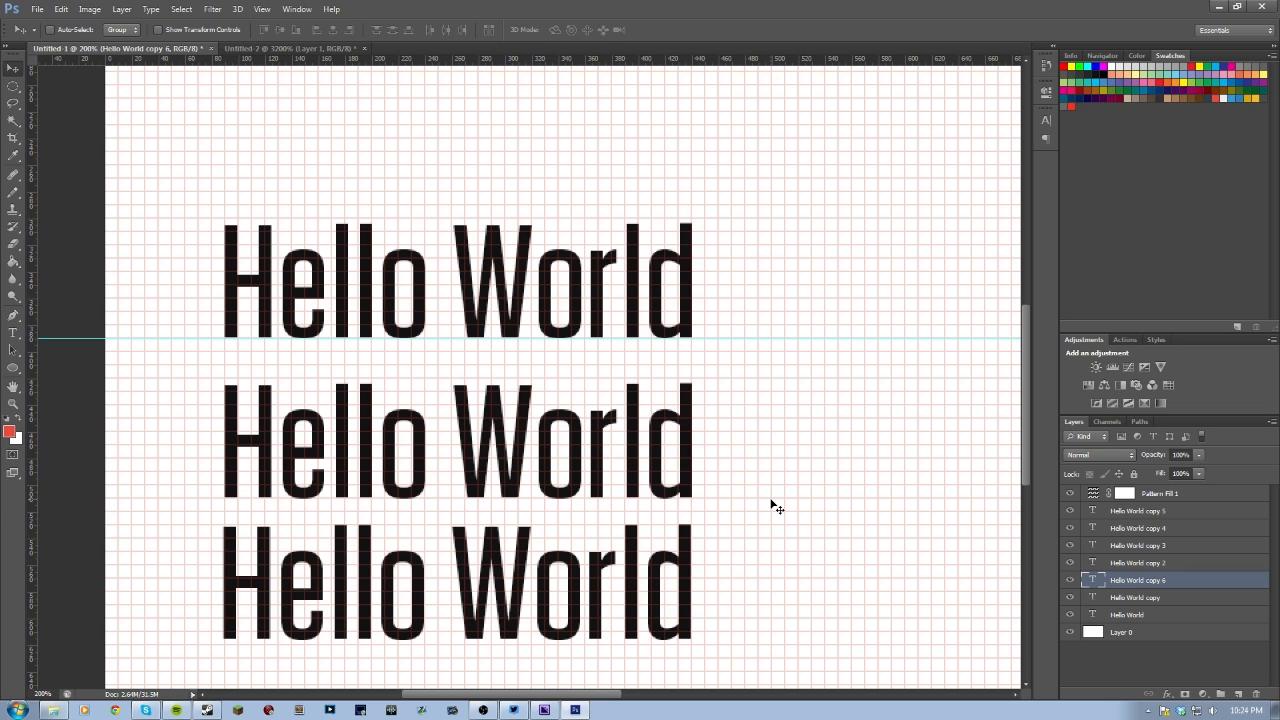
{"action": "key", "text": "Delete"}
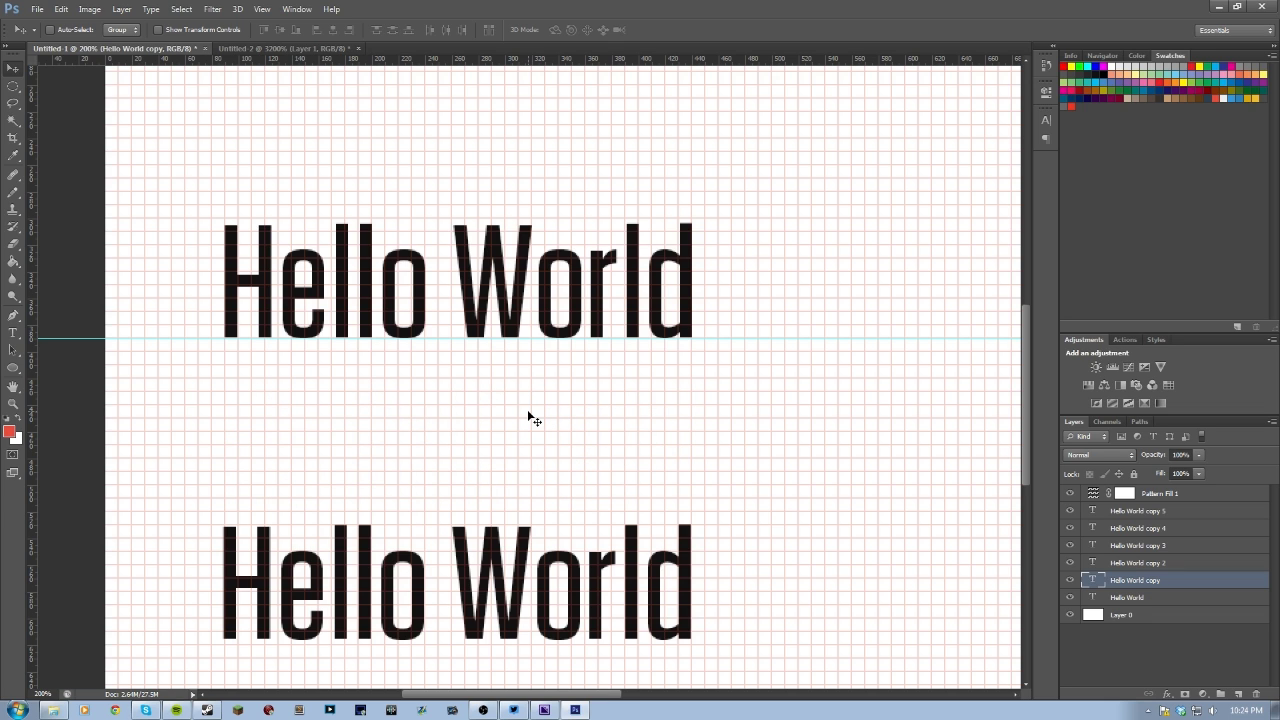